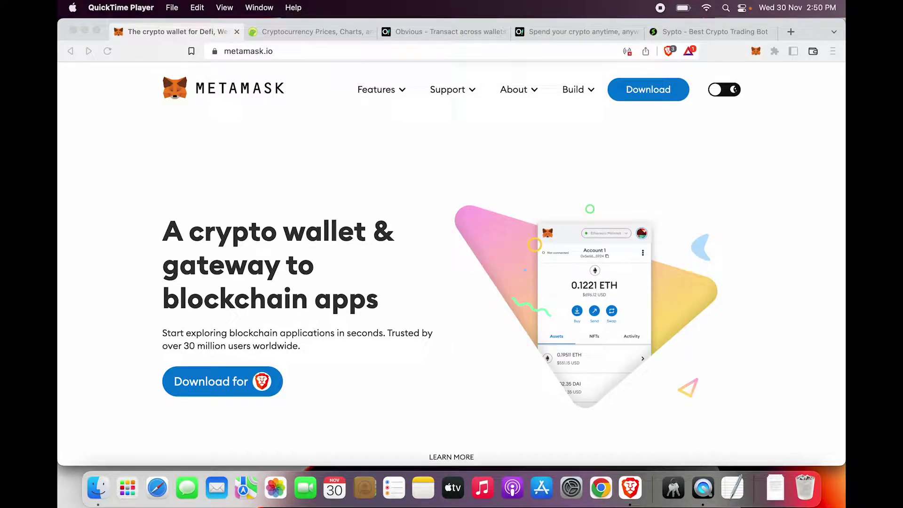
Step: Open the MetaMask wallet from Brave's toolbar and scroll its assets, showing 0 ETH on Ethereum Mainnet
click(761, 52)
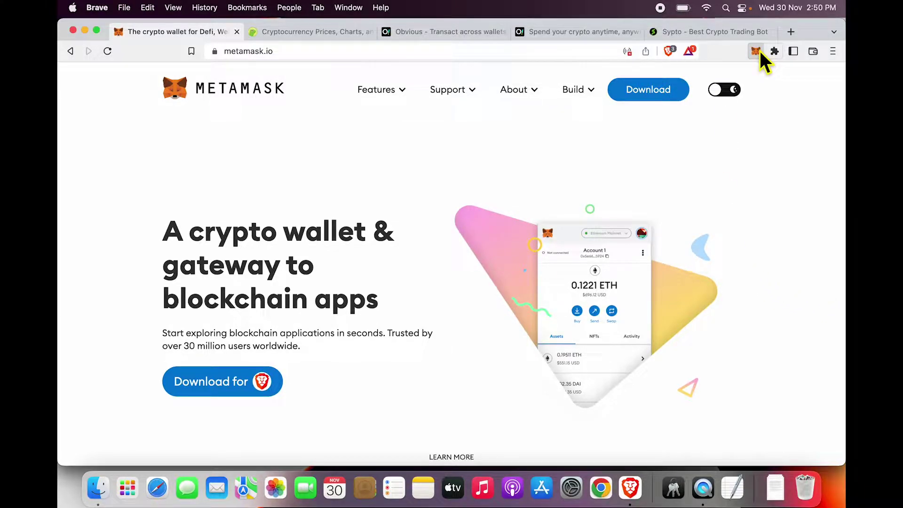
click(760, 51)
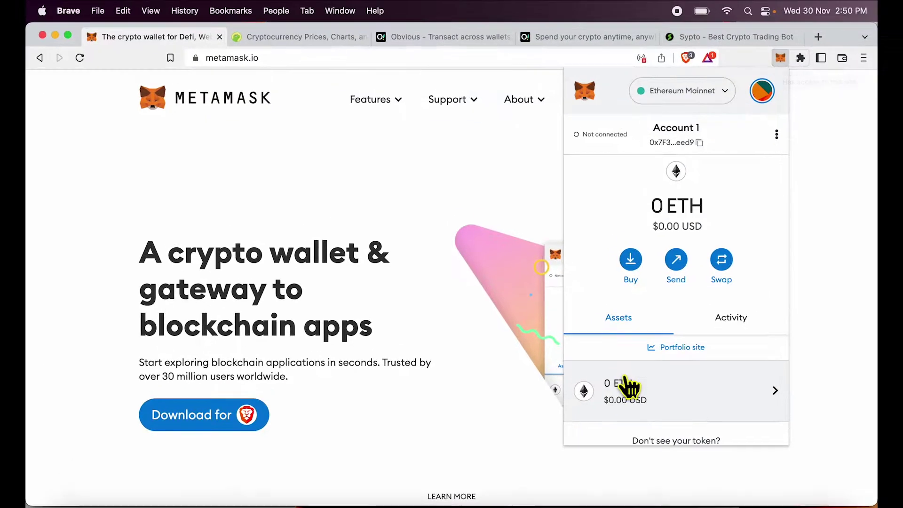
scroll(629, 387, down, 3)
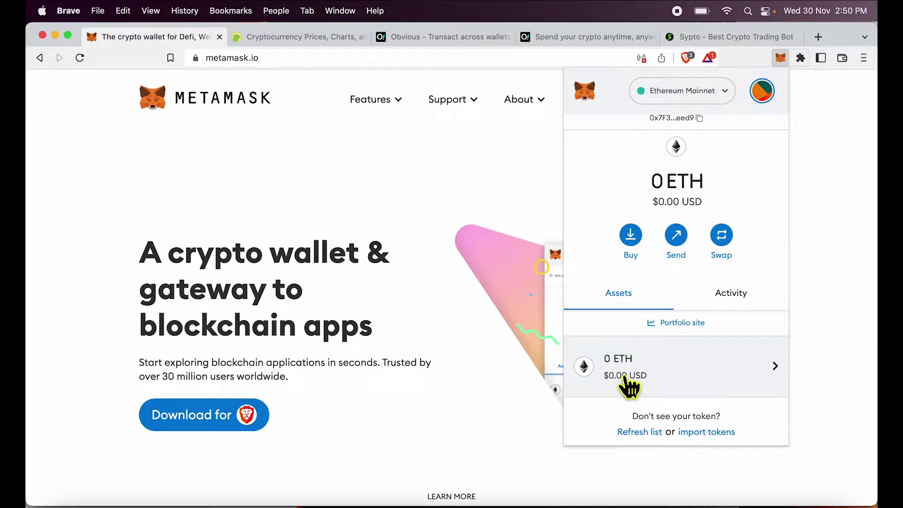
scroll(629, 387, up, 3)
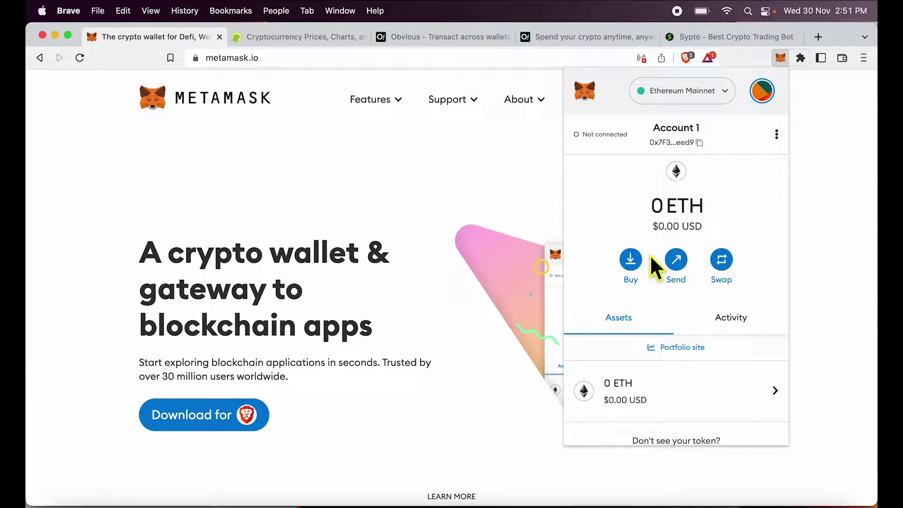
scroll(665, 292, down, 2)
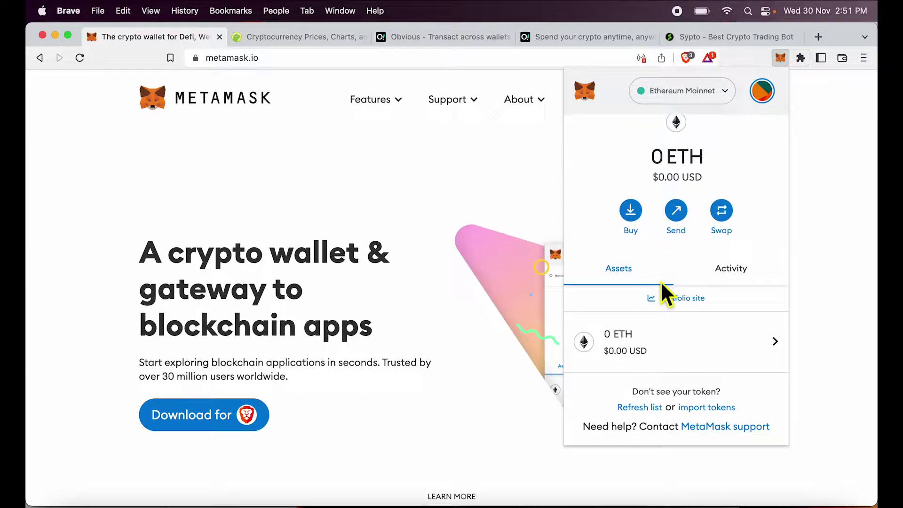
scroll(662, 290, up, 2)
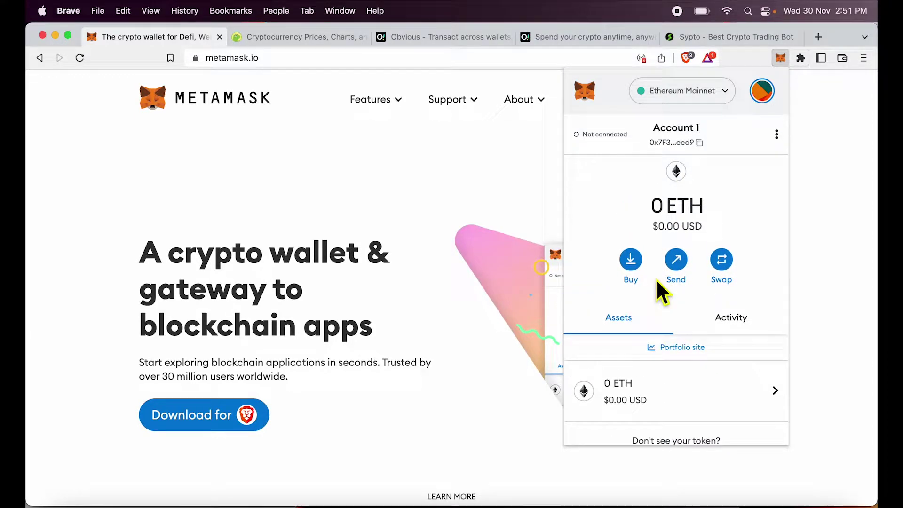
scroll(656, 278, down, 2)
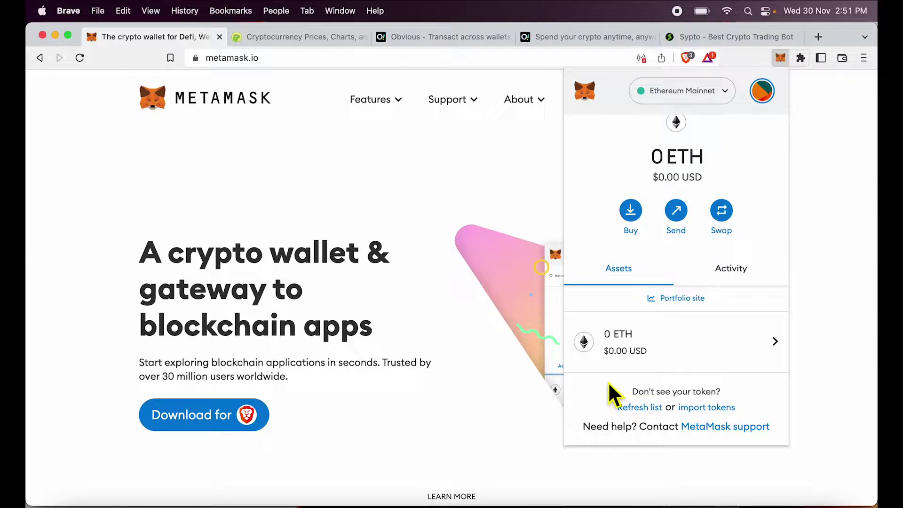
scroll(646, 373, up, 3)
scroll(650, 373, down, 3)
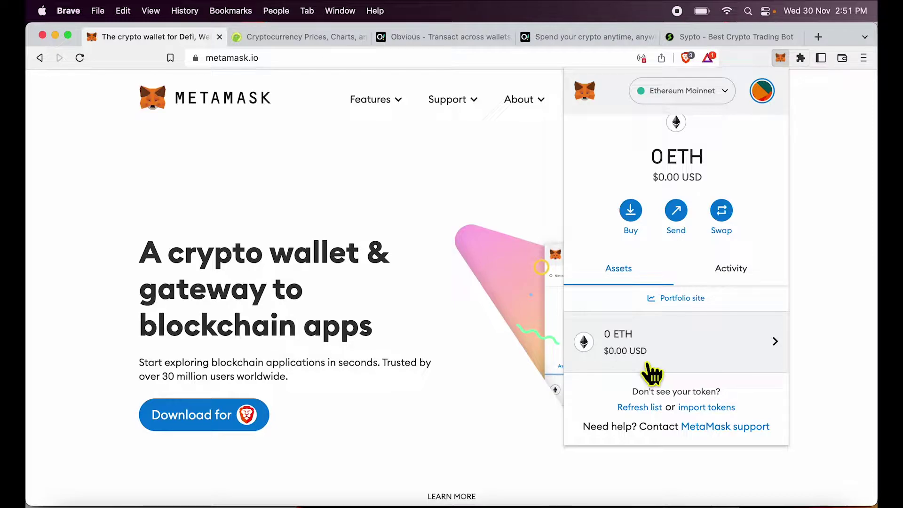
scroll(651, 371, up, 3)
scroll(652, 372, down, 3)
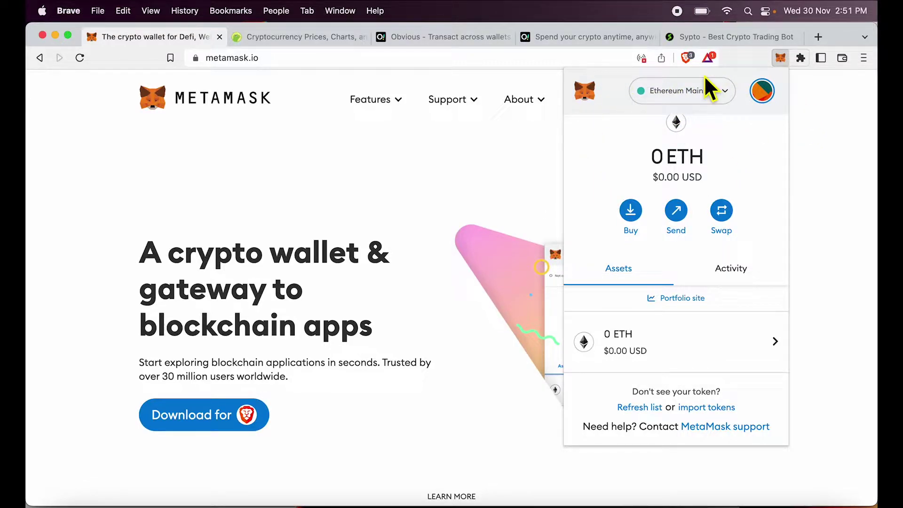
Step: Delete the Optimistic Ethereum and BNB Smart Chain networks from the network list
click(724, 92)
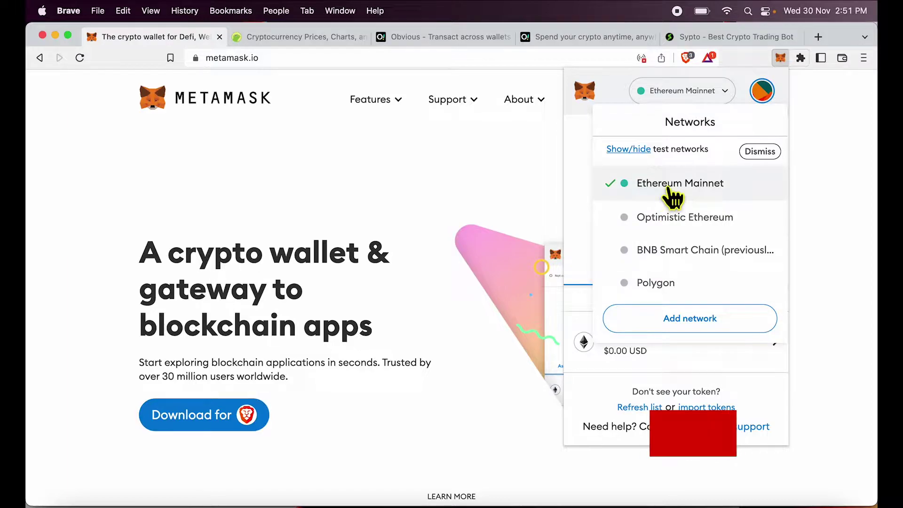
click(768, 217)
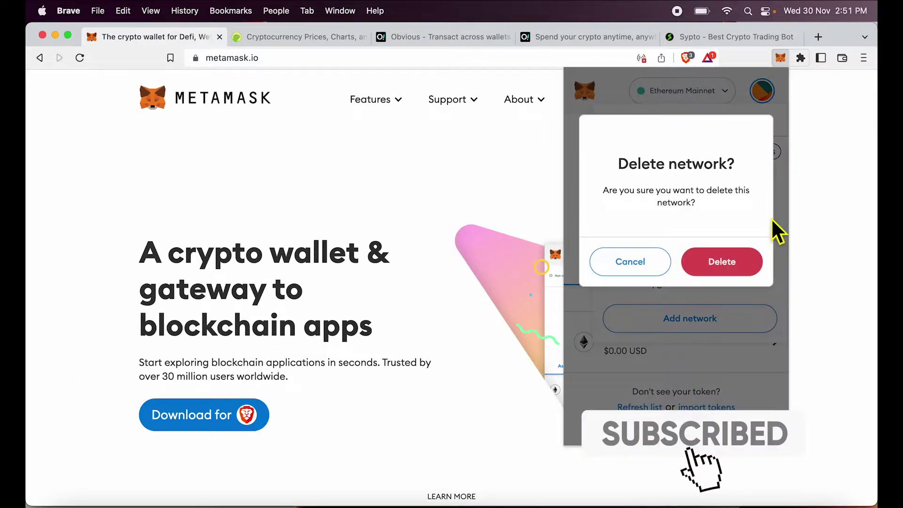
click(735, 261)
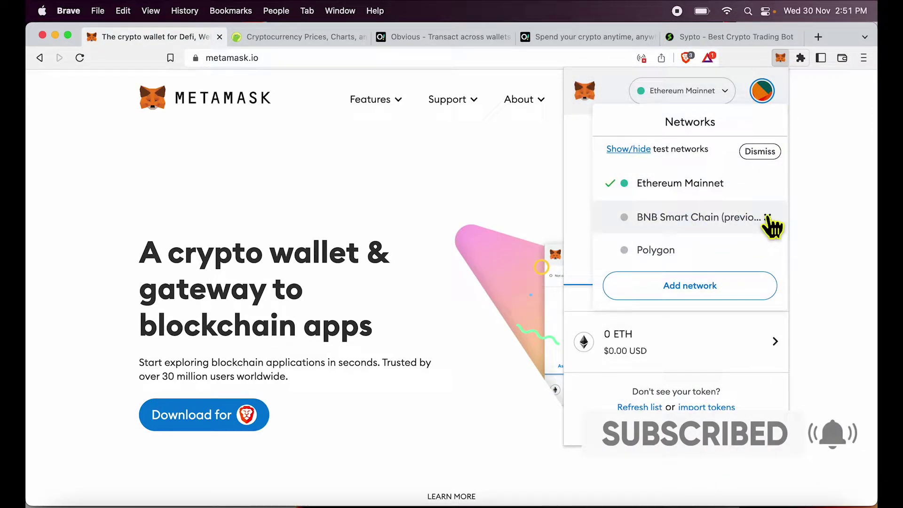
click(773, 219)
click(747, 262)
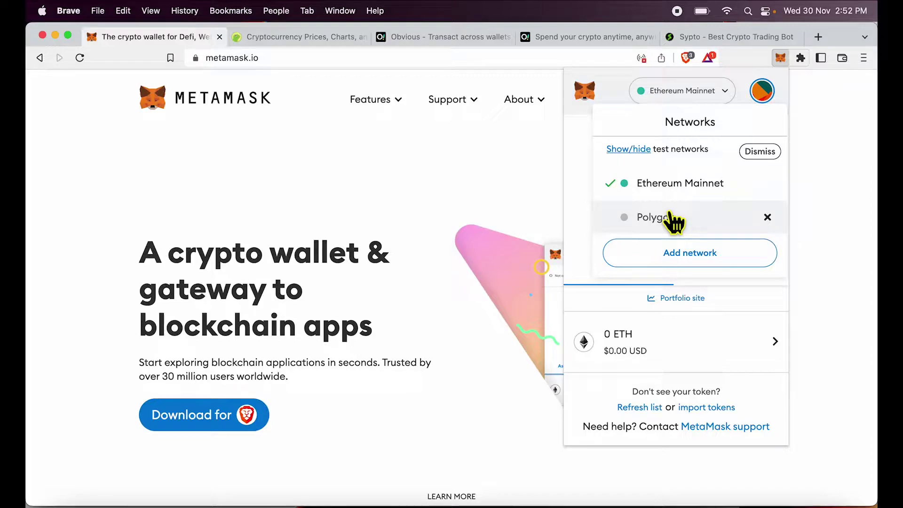
Step: Close the network list and bring up the list of wallet accounts
click(720, 92)
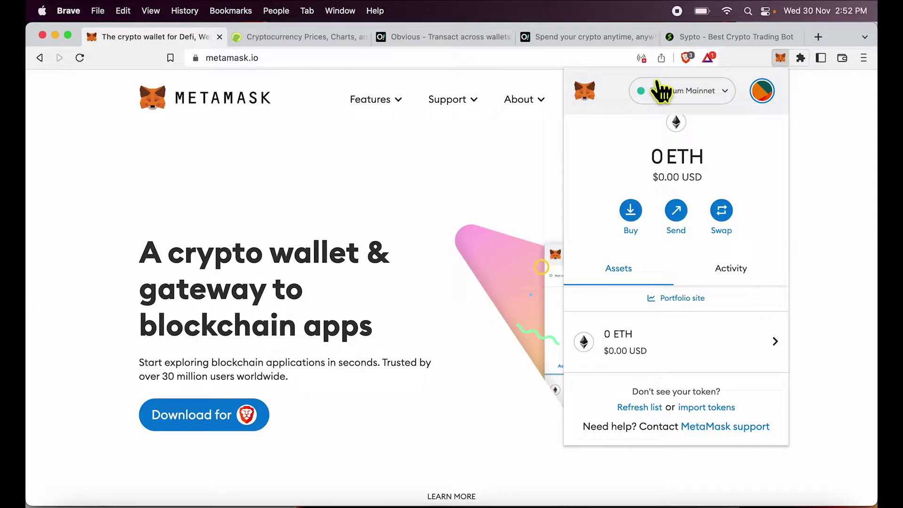
click(727, 95)
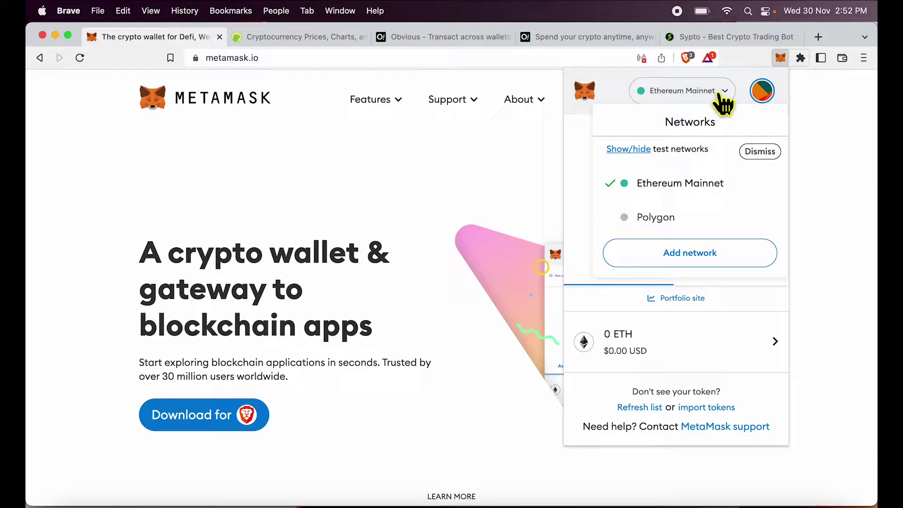
click(722, 95)
click(763, 94)
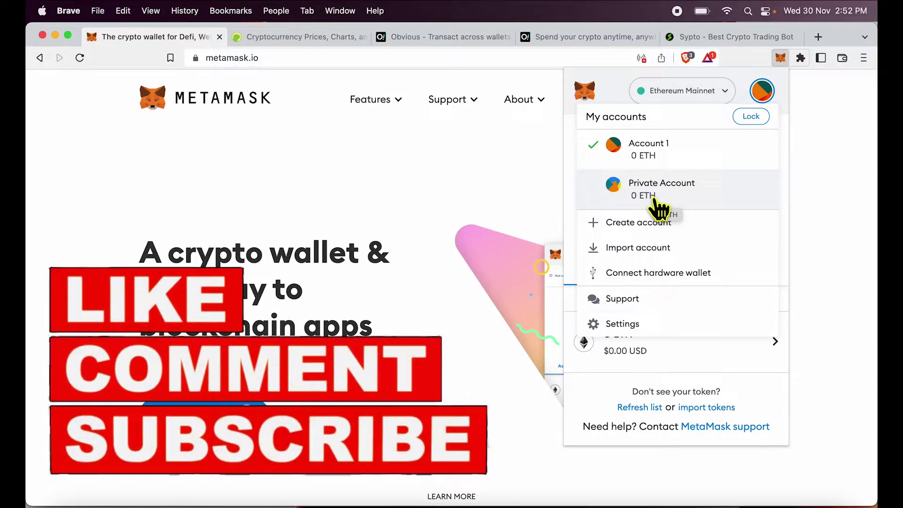
Step: Create a new Account 3, then switch the wallet back to Account 1
click(628, 227)
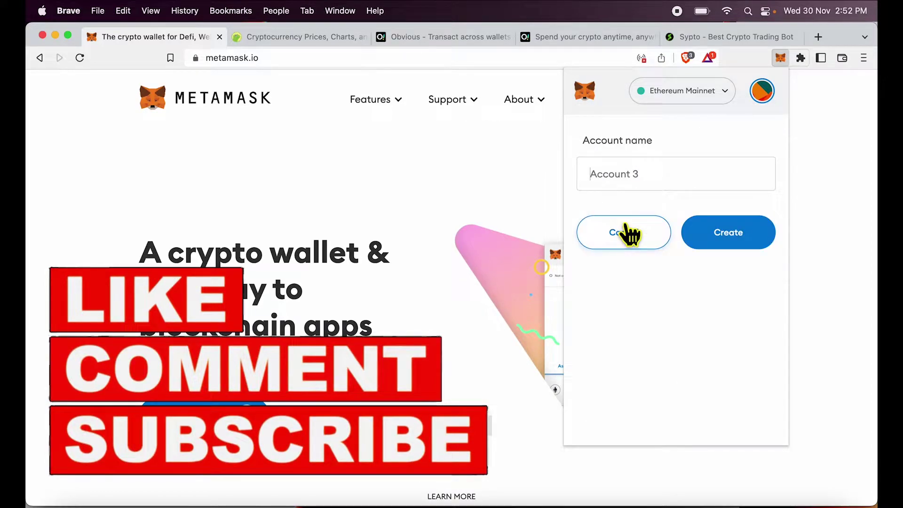
click(711, 232)
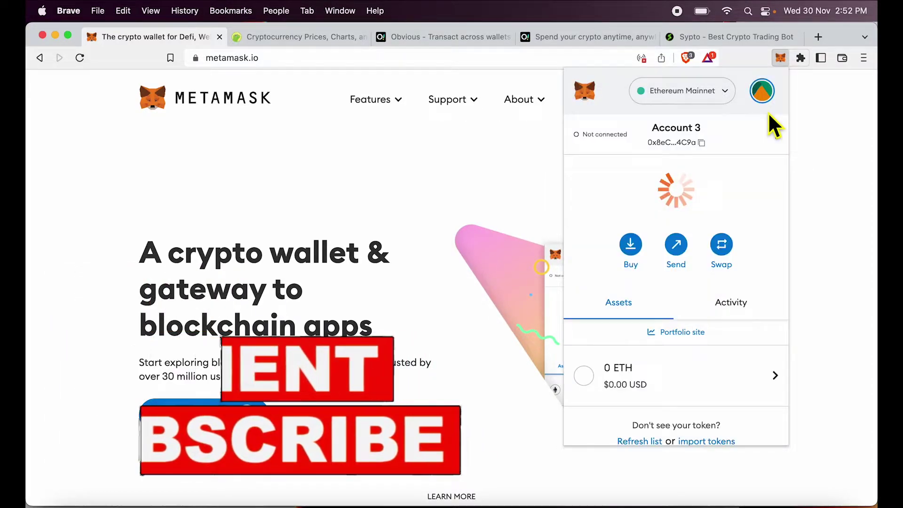
click(762, 93)
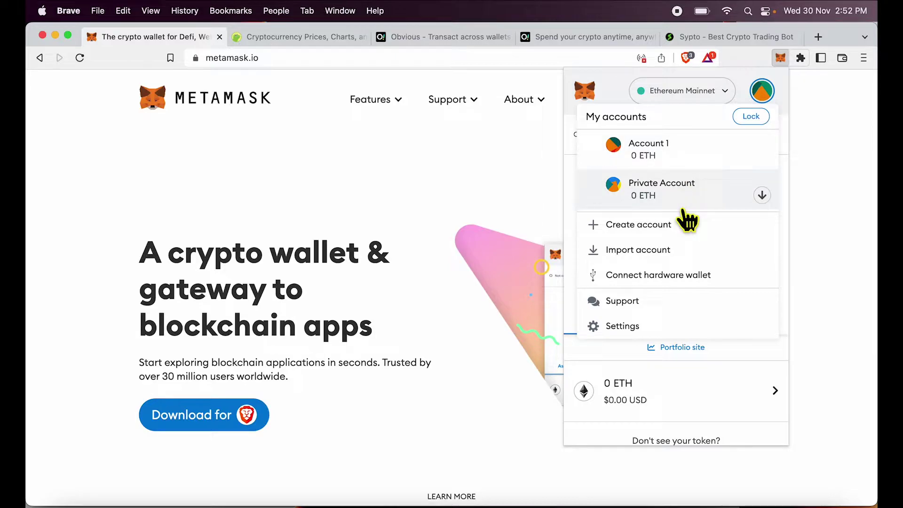
scroll(752, 206, down, 2)
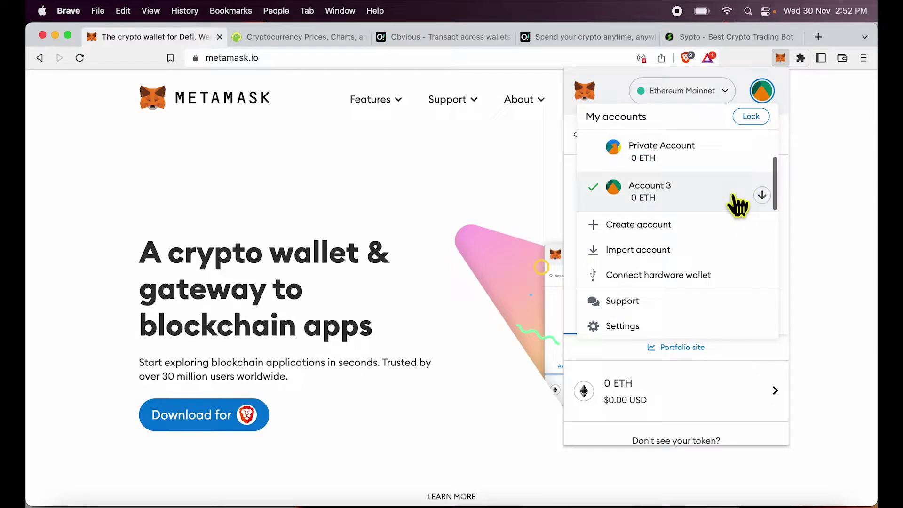
scroll(702, 202, up, 2)
click(694, 158)
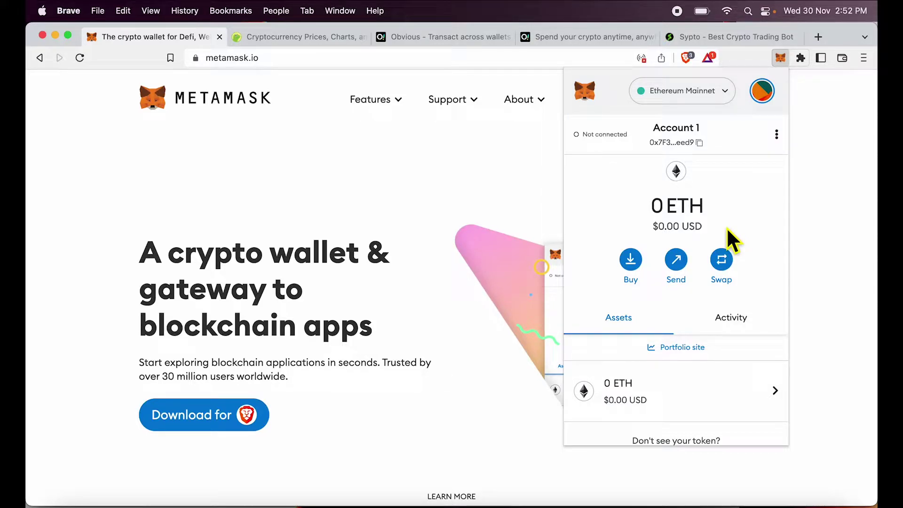
Step: Switch Account 1 to the Polygon network, where it holds 166.4871 MATIC
click(721, 92)
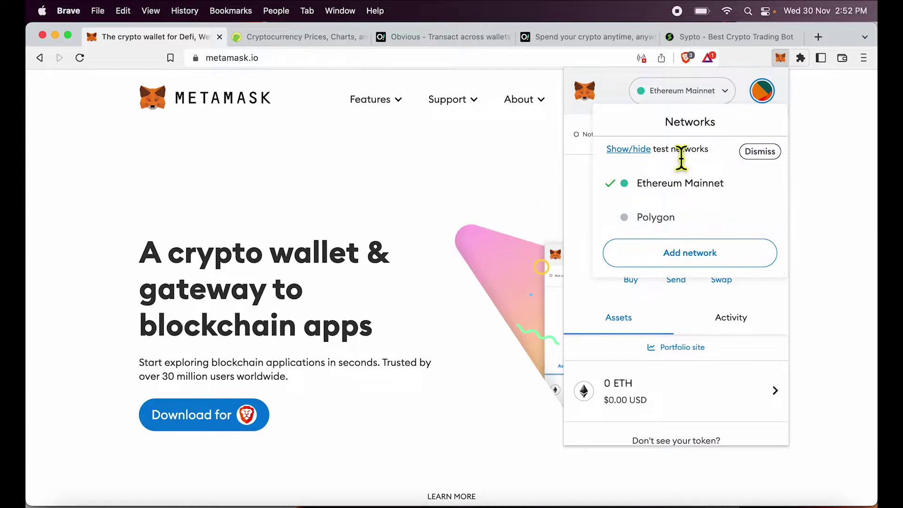
click(685, 312)
scroll(685, 314, down, 2)
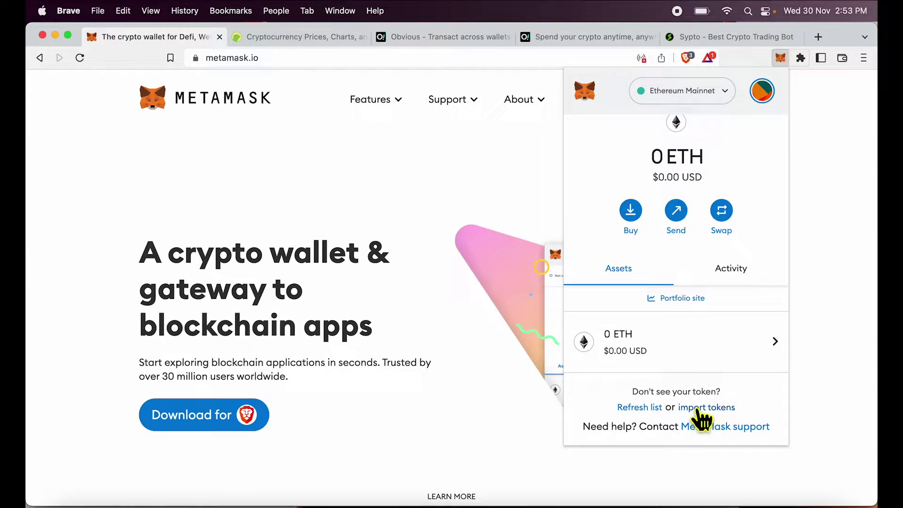
click(719, 92)
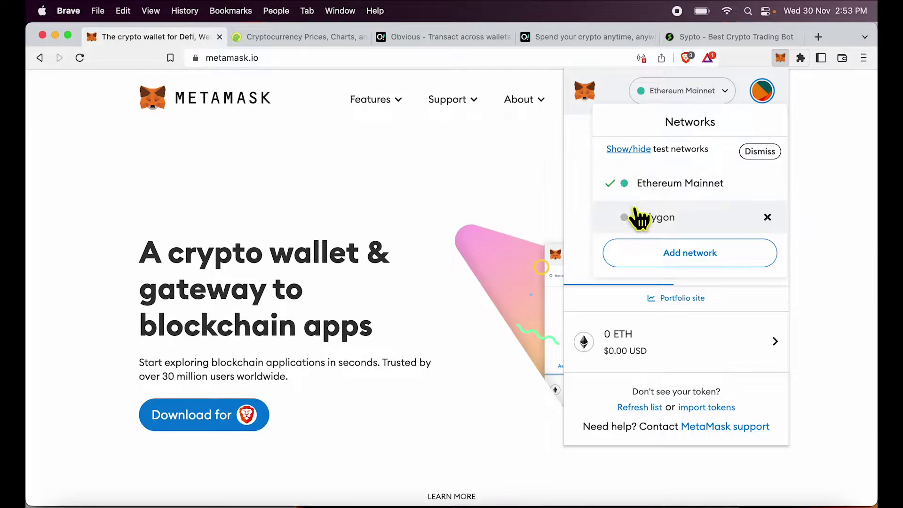
click(662, 219)
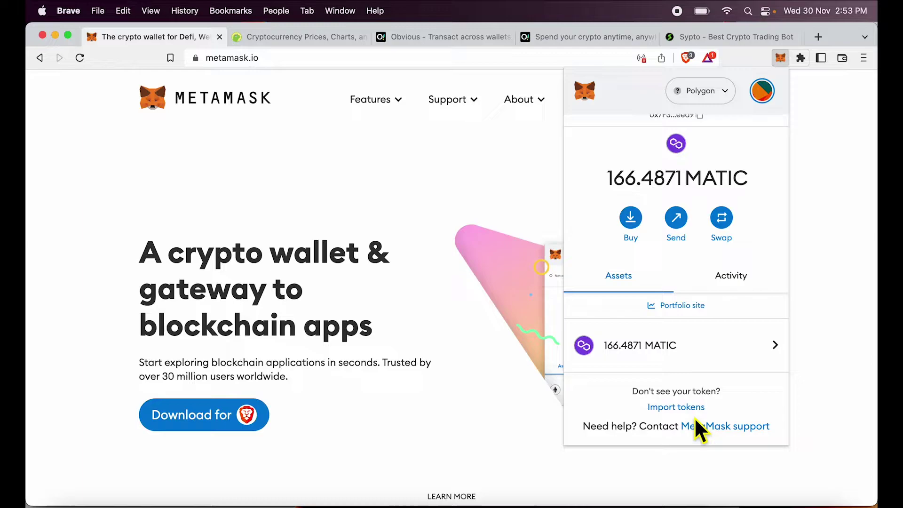
Step: Open the custom token import form, dismiss the address autofill, then close the form
click(681, 408)
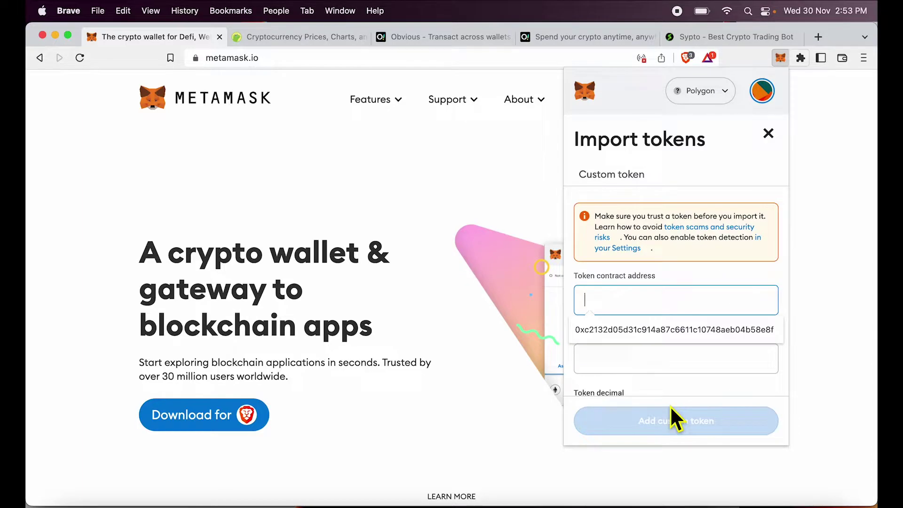
scroll(683, 319, down, 2)
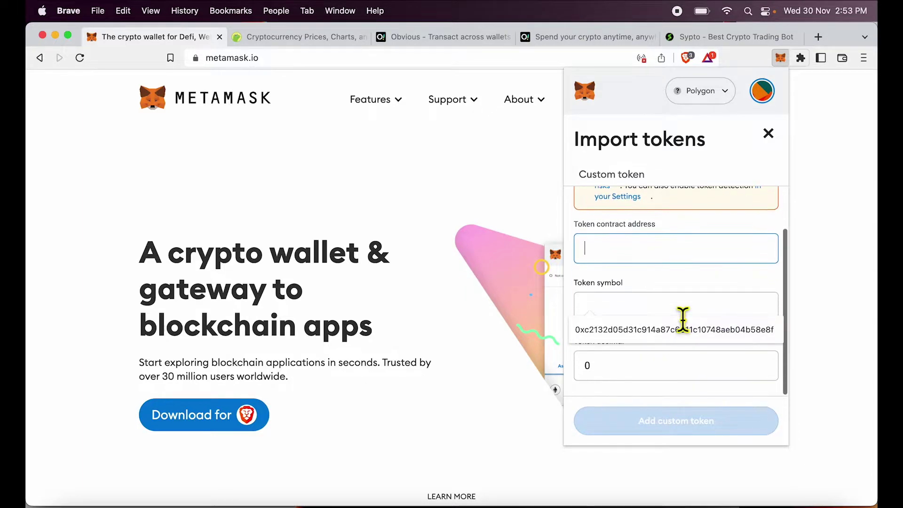
click(675, 279)
scroll(675, 276, up, 2)
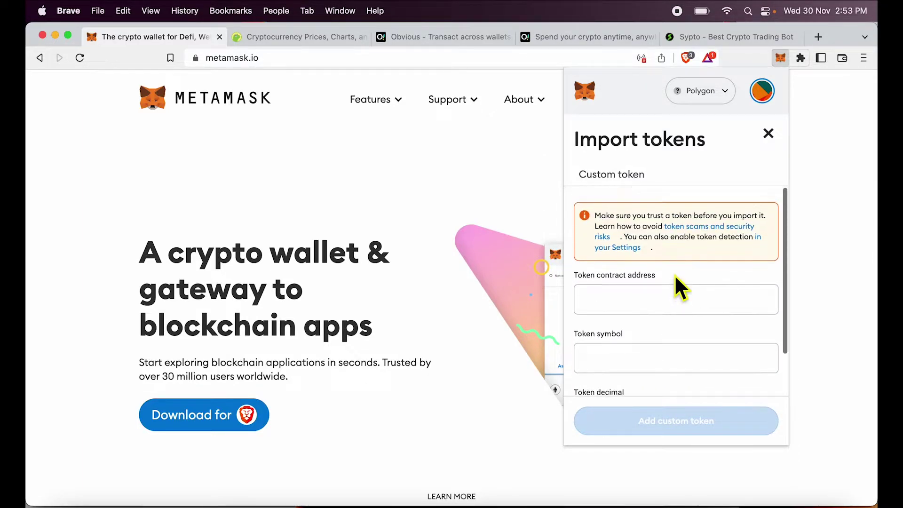
click(769, 135)
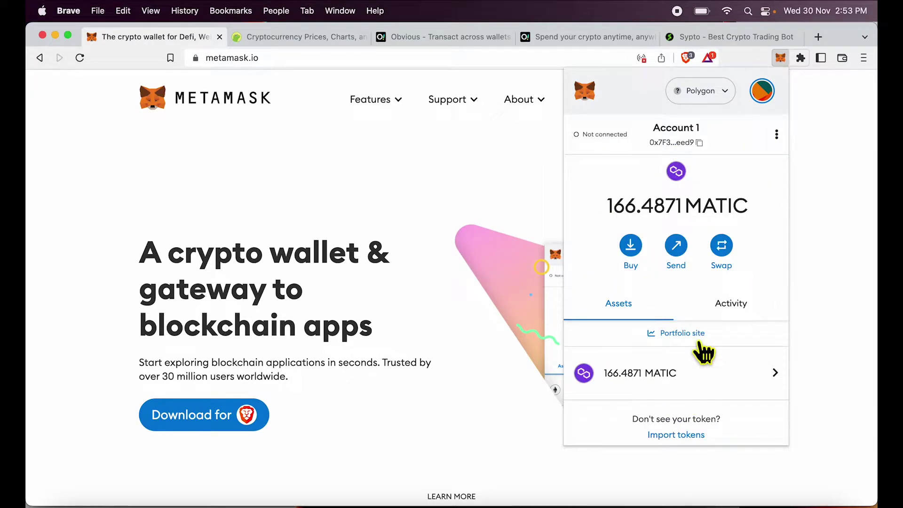
Step: Check the network and account lists, closing both to return to Account 1's 166.4871 MATIC
click(713, 99)
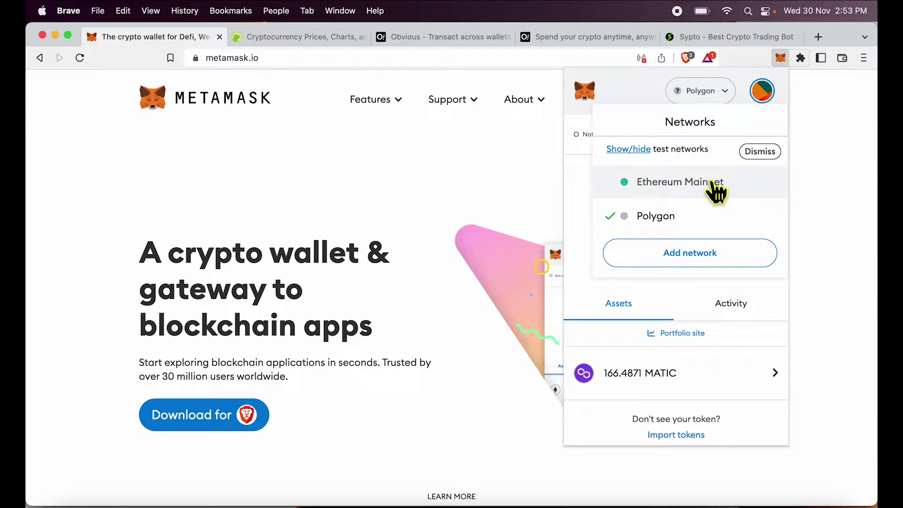
click(765, 94)
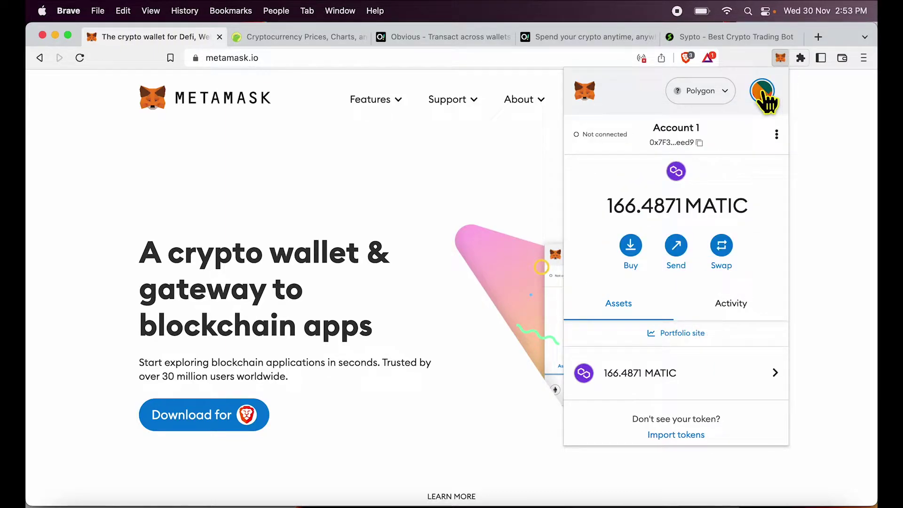
click(764, 95)
scroll(681, 176, down, 2)
scroll(681, 184, up, 2)
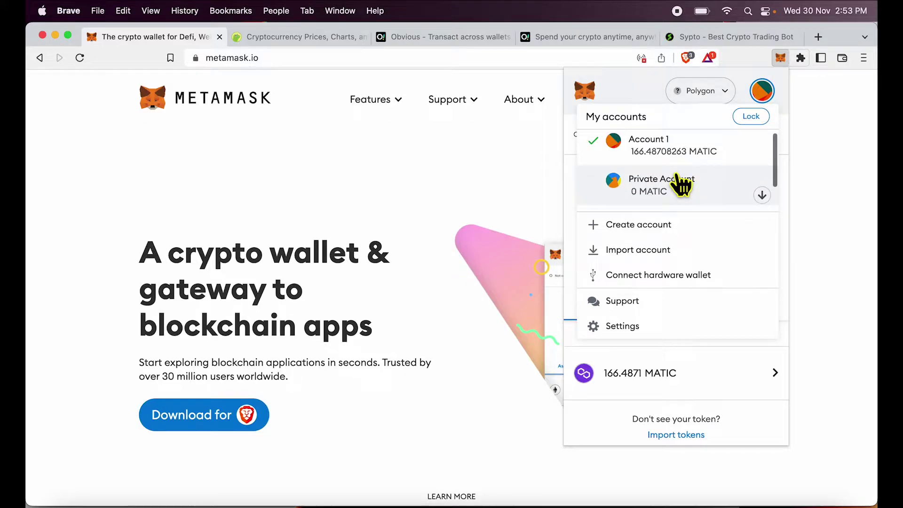
click(761, 89)
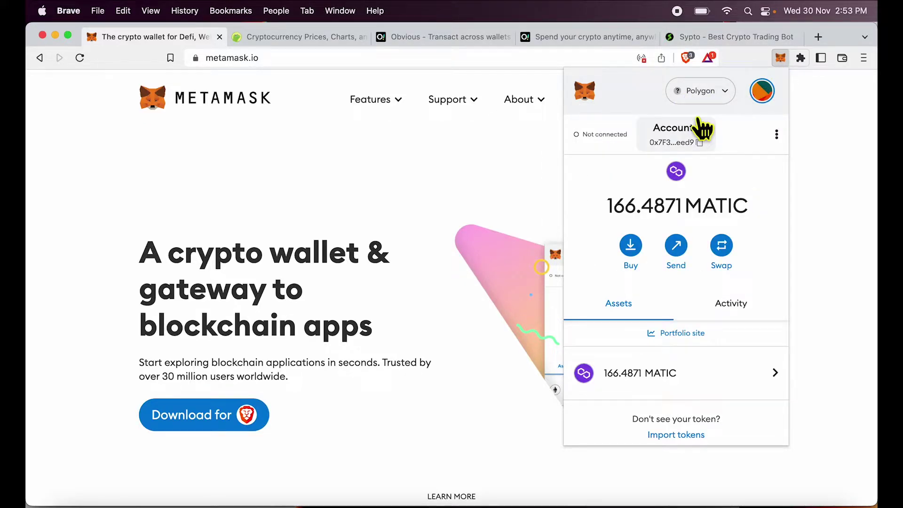
scroll(656, 373, down, 1)
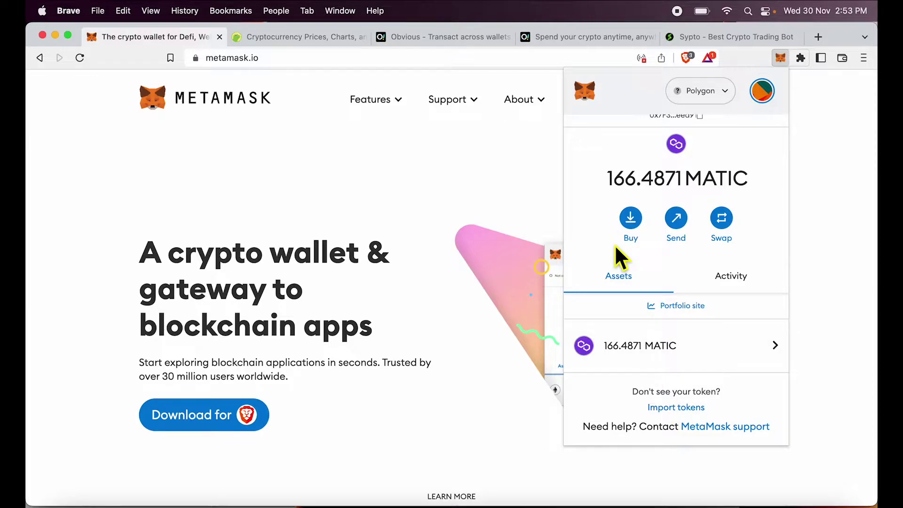
Step: Switch the wallet from Polygon to Ethereum Mainnet, showing 0 ETH
click(710, 92)
click(661, 181)
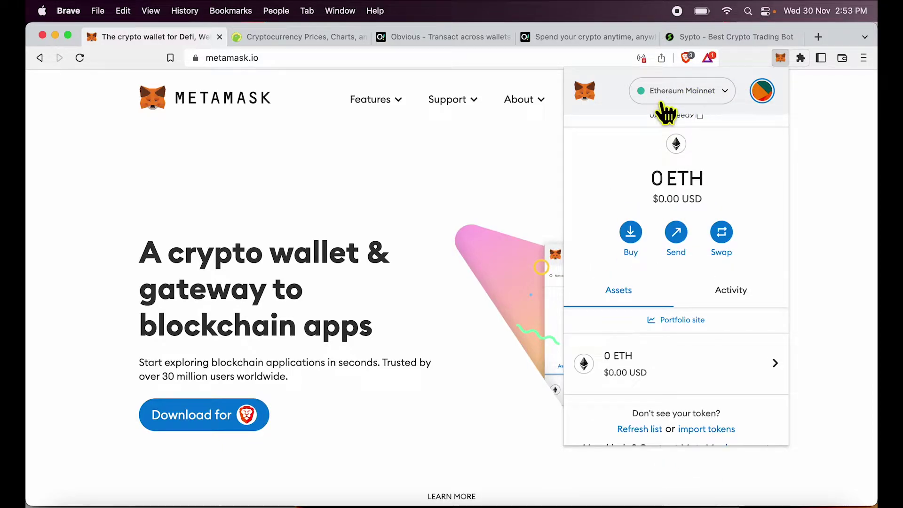
scroll(666, 395, down, 1)
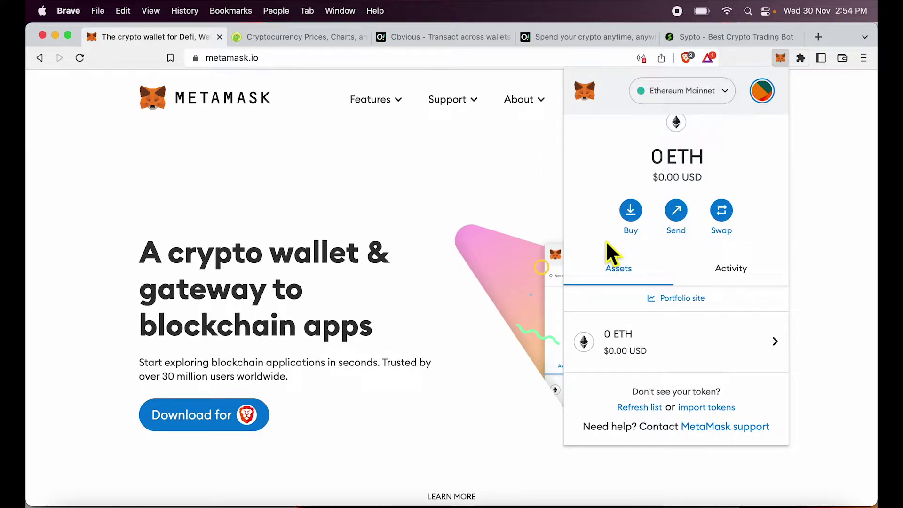
Step: Look over the Obvious home and card pages, then move to CoinGecko's market-cap price list
click(433, 34)
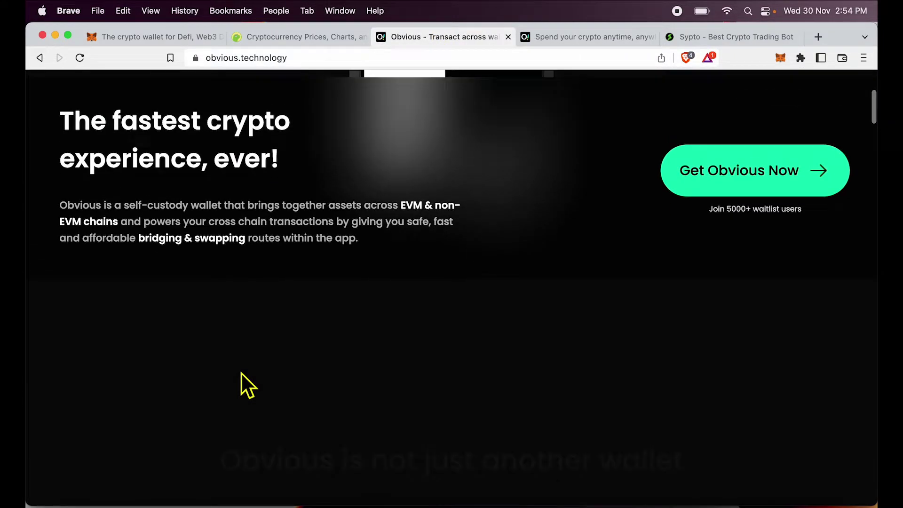
scroll(241, 373, up, 5)
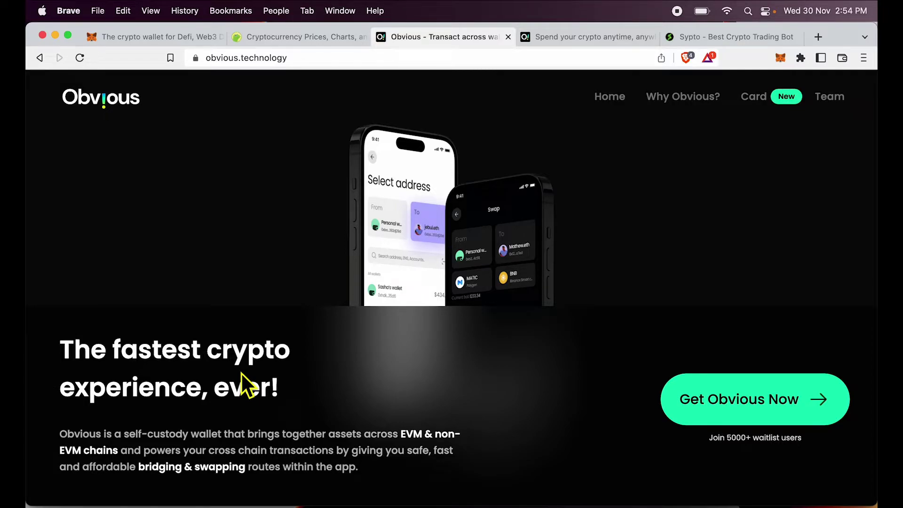
click(607, 37)
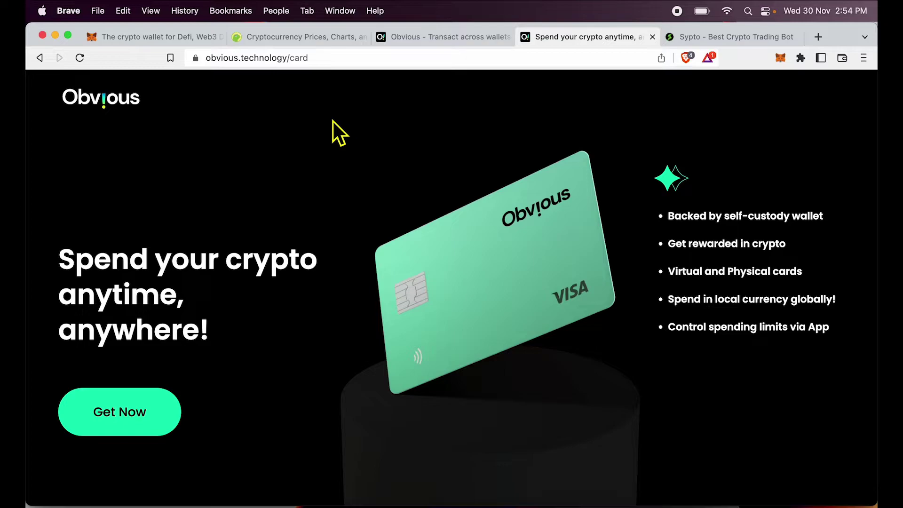
click(277, 37)
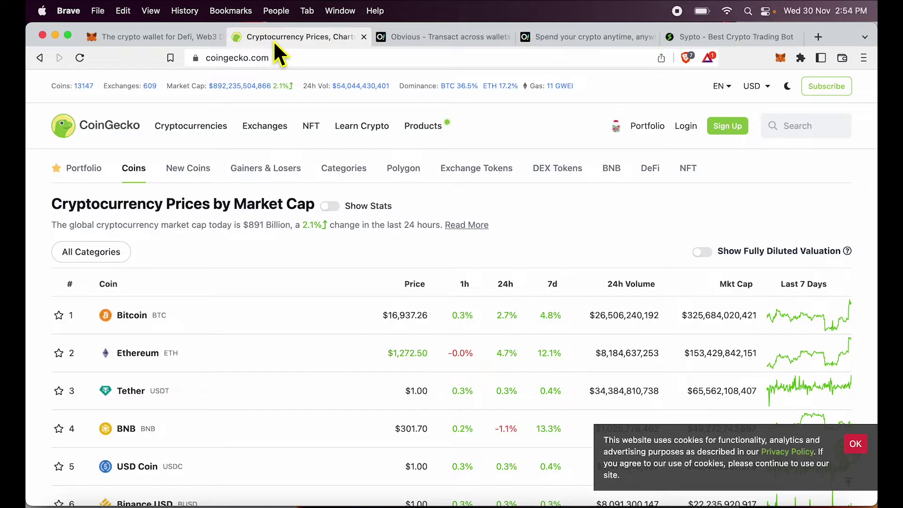
Step: Reopen MetaMask from the metamask.io tab and switch it to Polygon, showing 166.4871 MATIC
click(171, 40)
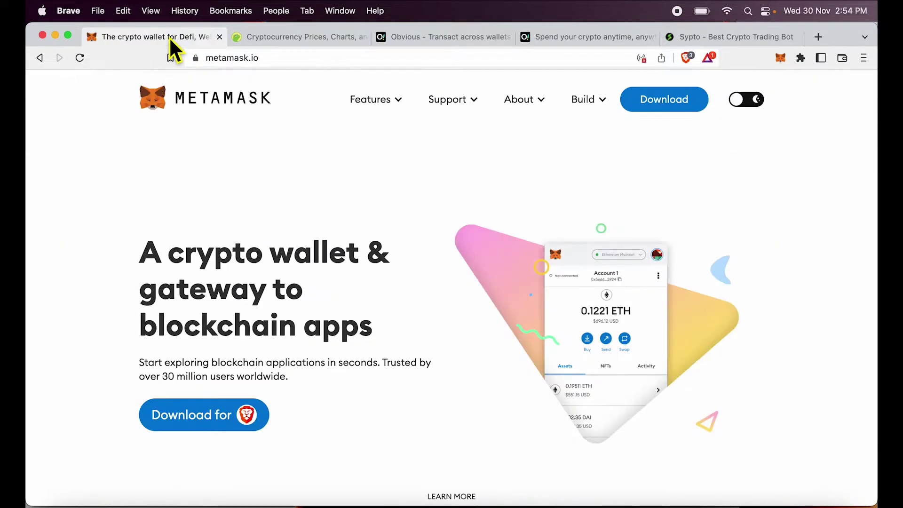
click(782, 60)
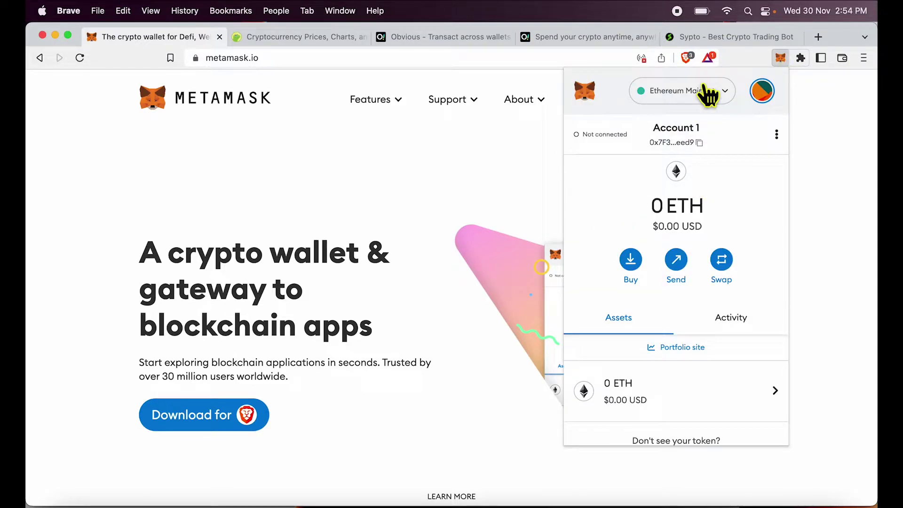
click(705, 90)
click(658, 219)
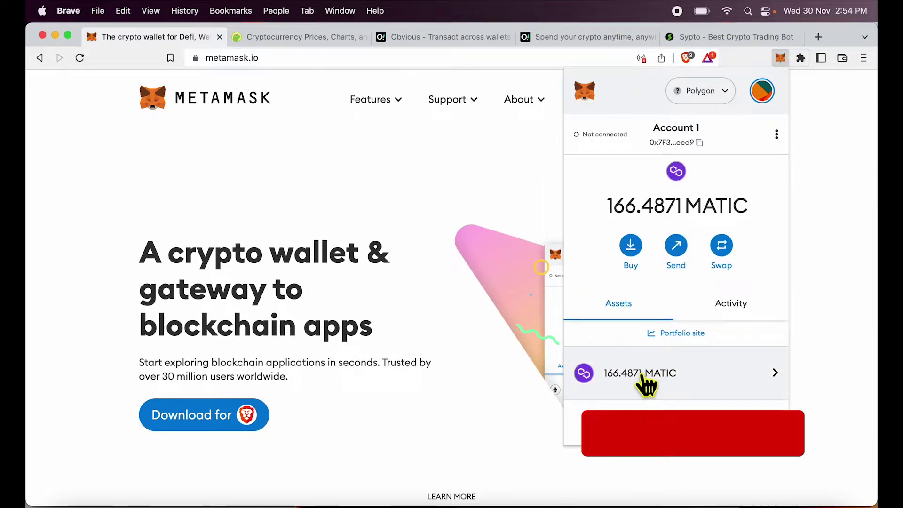
scroll(646, 383, down, 1)
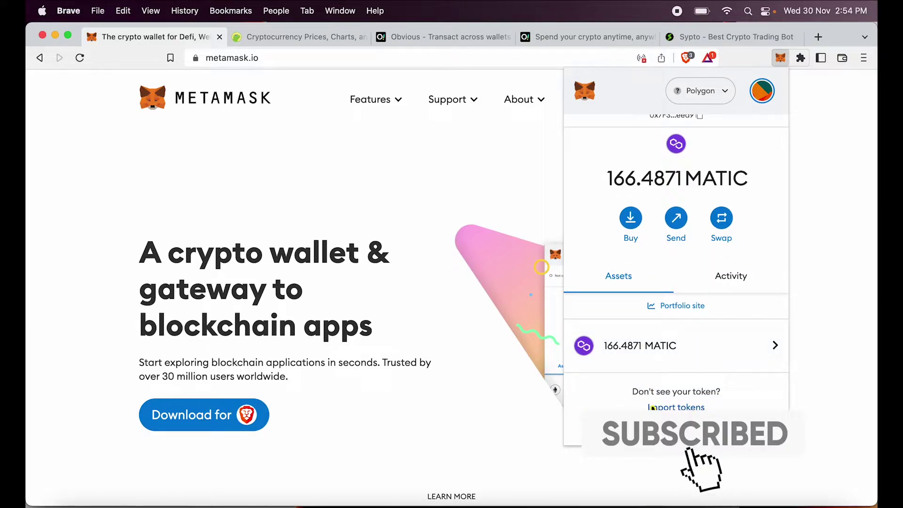
Step: Open Import tokens for a custom token on Polygon and review its empty address, symbol and 0-decimal fields
click(666, 407)
scroll(675, 375, down, 2)
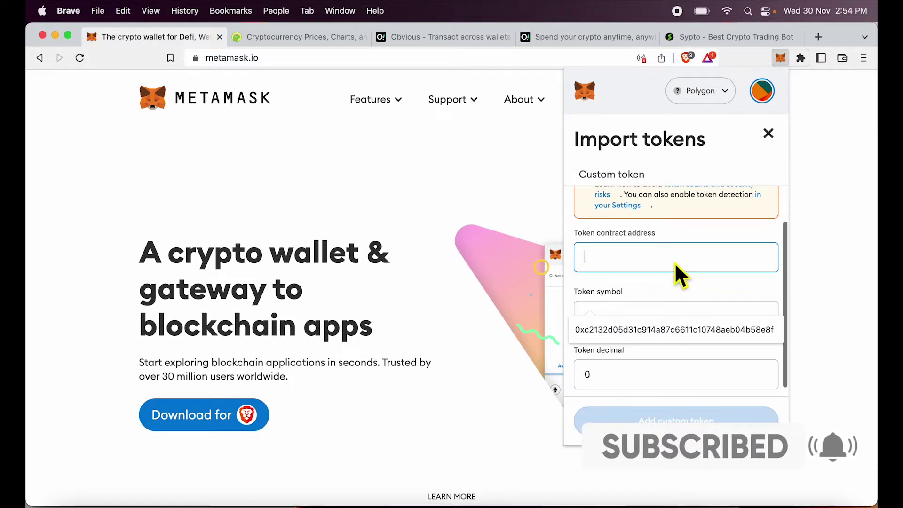
click(661, 272)
scroll(586, 229, up, 1)
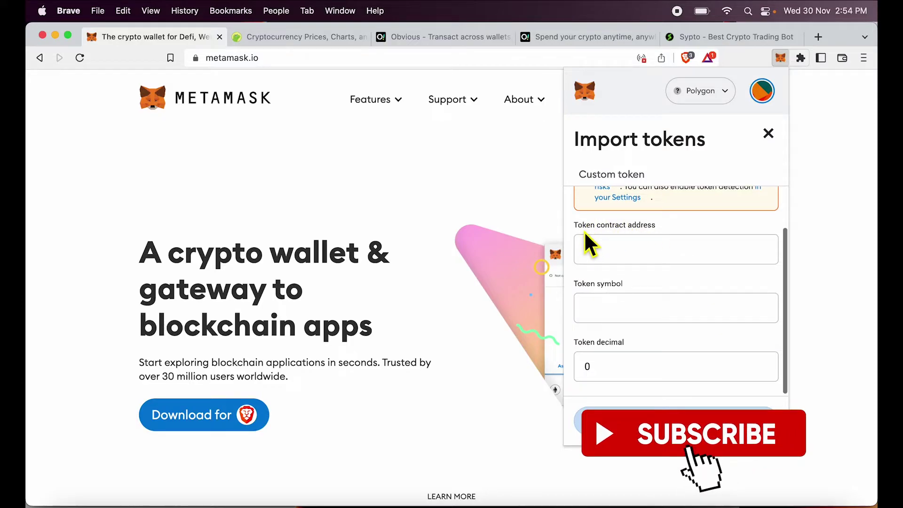
scroll(584, 231, down, 1)
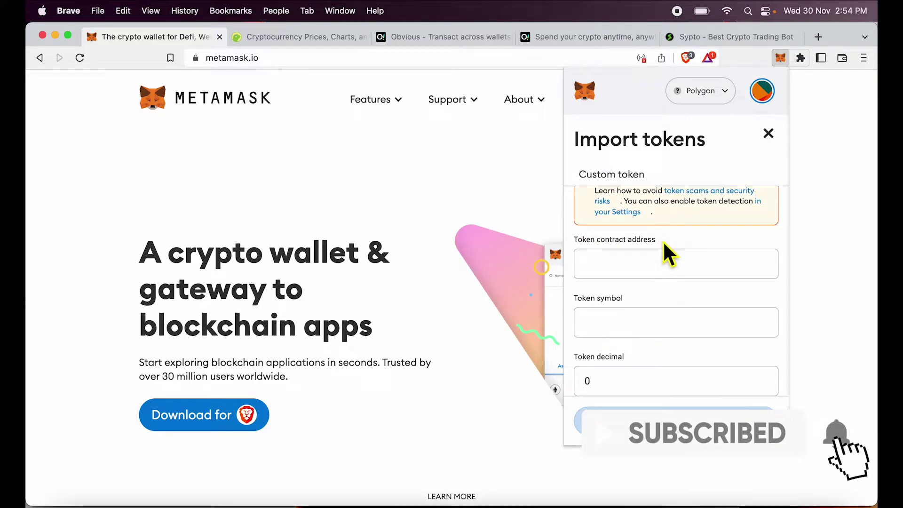
scroll(646, 280, up, 2)
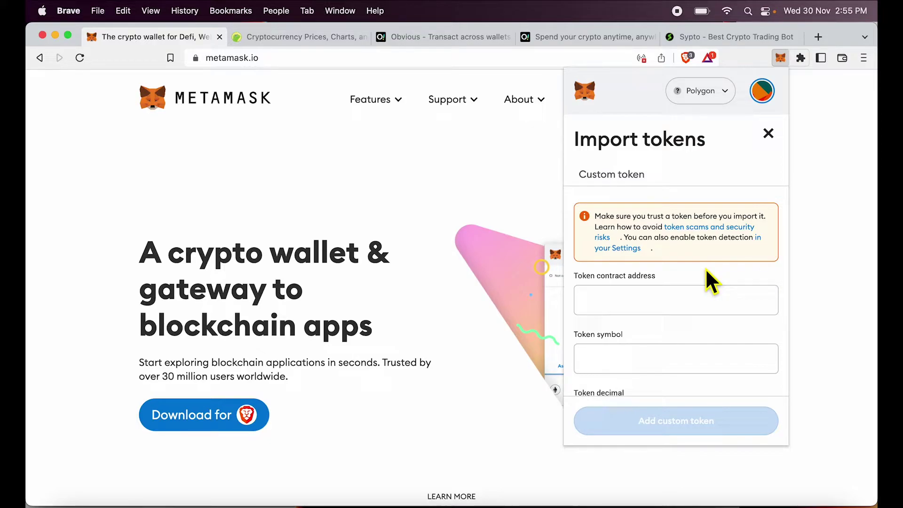
scroll(708, 271, down, 2)
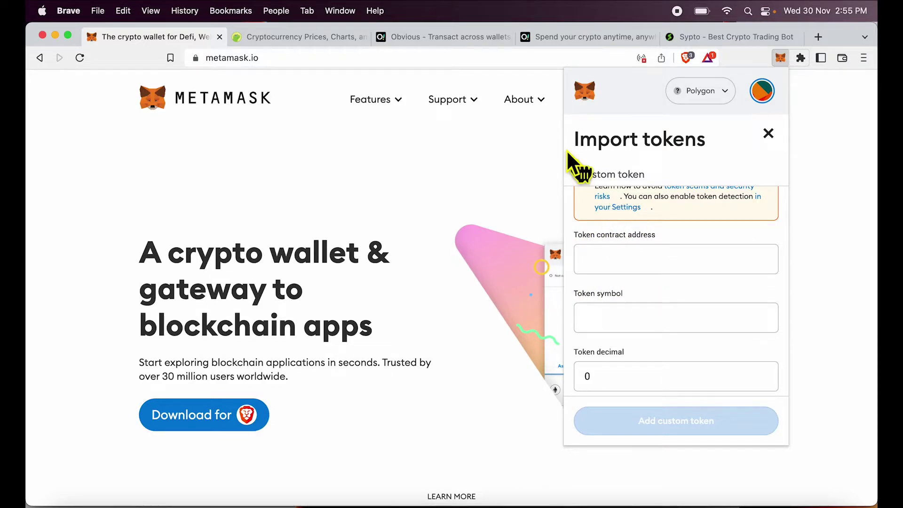
Step: Open Tether (USDT) on CoinGecko and copy its contract address from the Info panel
click(279, 39)
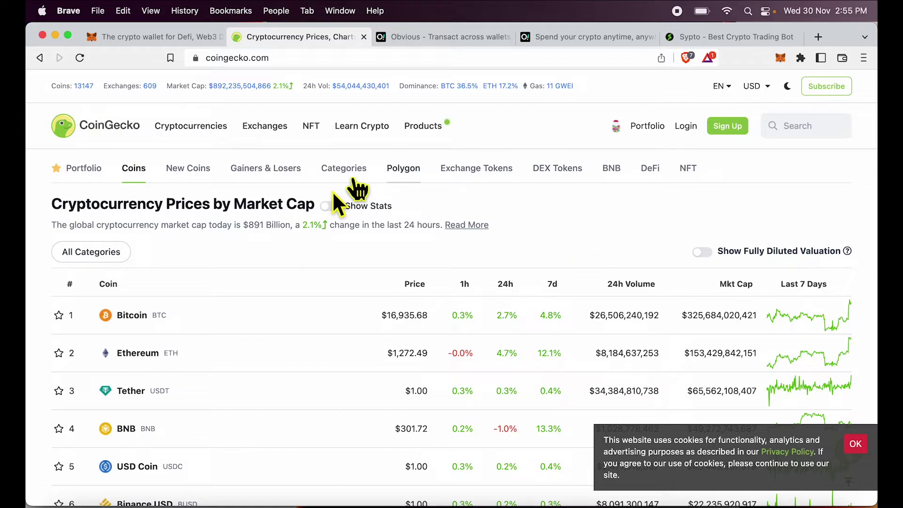
scroll(292, 248, down, 3)
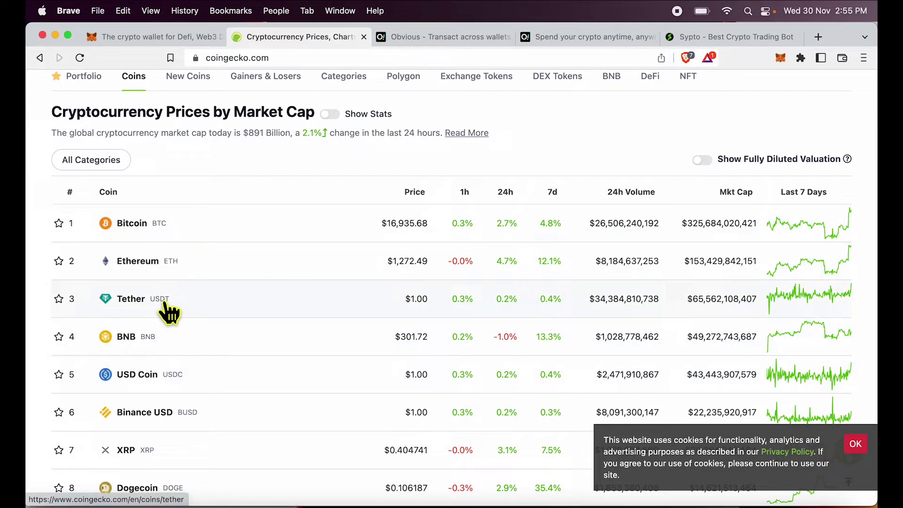
click(133, 299)
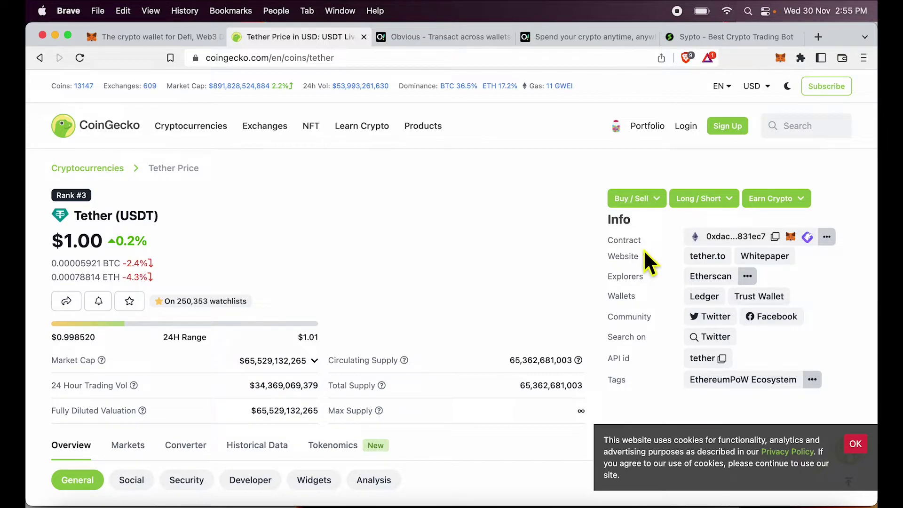
double_click(626, 240)
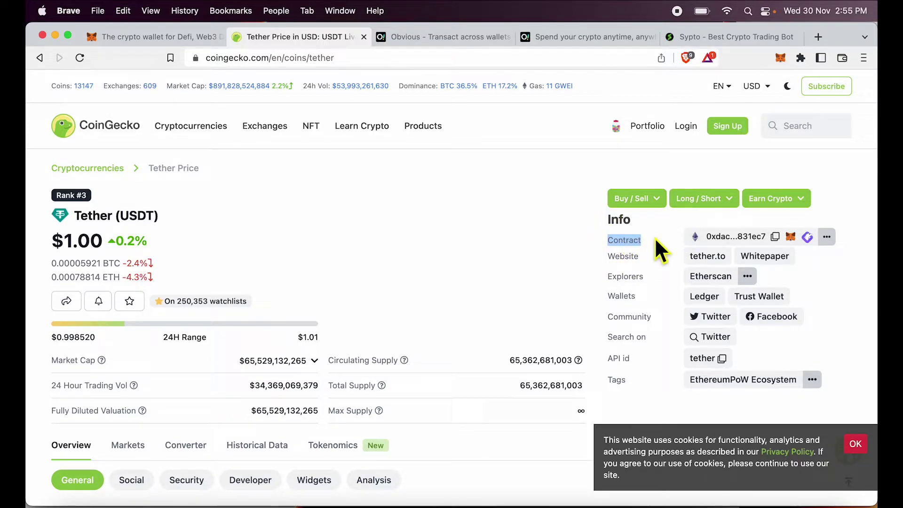
click(647, 255)
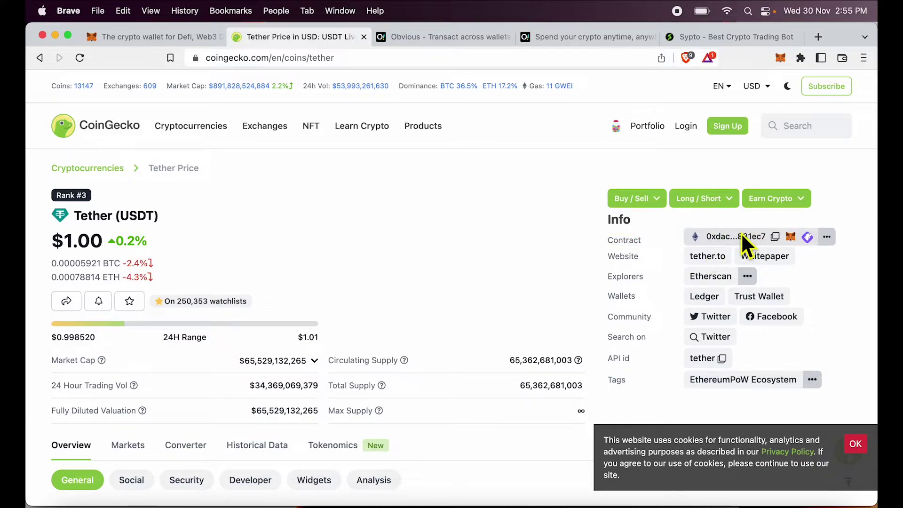
click(776, 237)
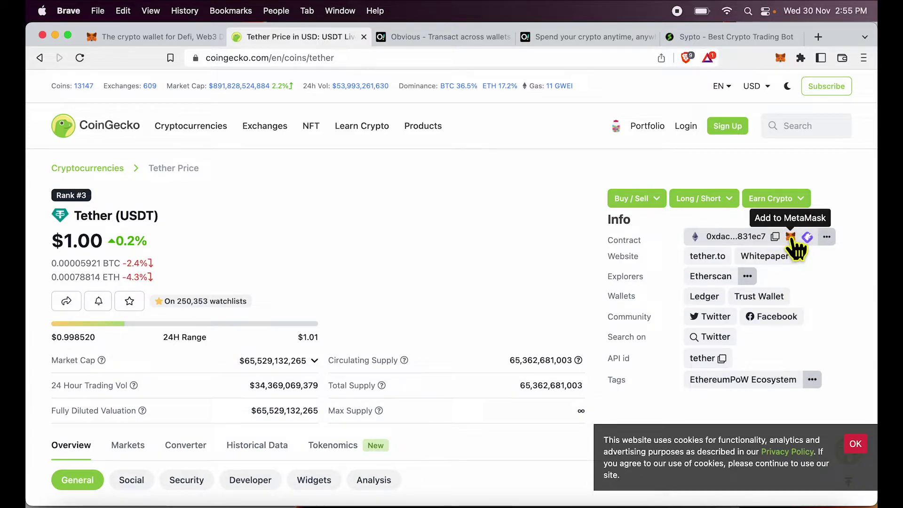
Step: Expand Tether's other-chain contracts on CoinGecko and copy the Polygon POS contract address
click(828, 238)
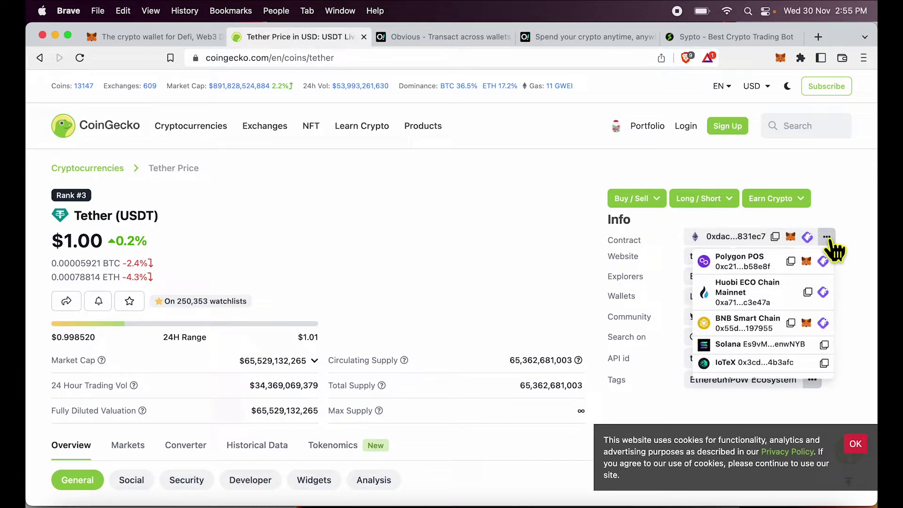
scroll(746, 277, down, 1)
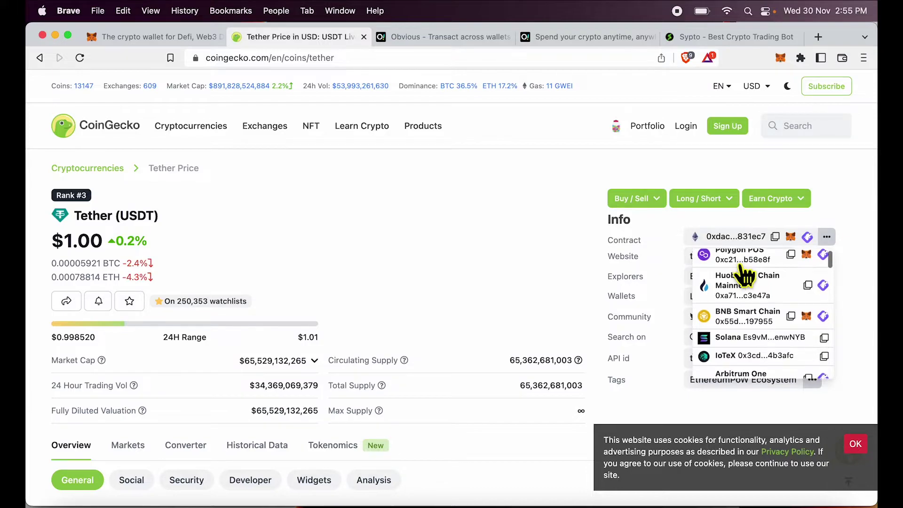
scroll(746, 277, down, 10)
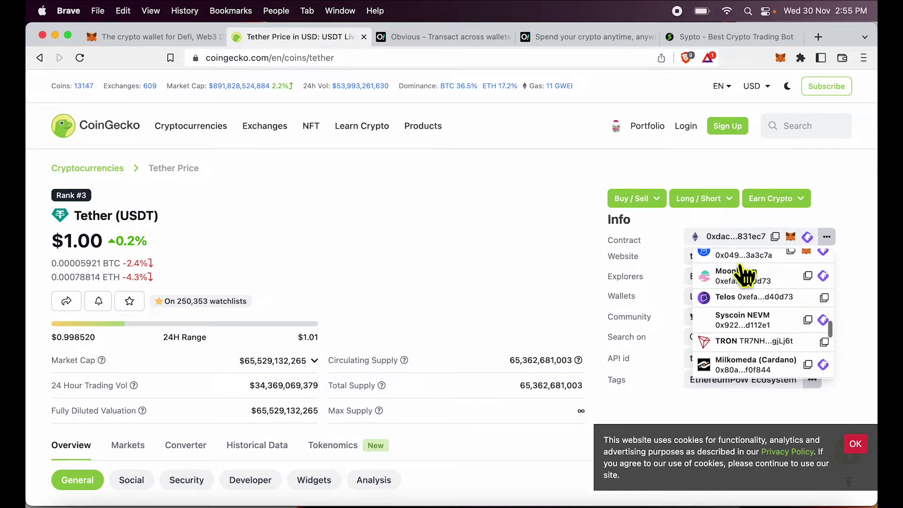
scroll(745, 276, down, 3)
scroll(746, 275, up, 15)
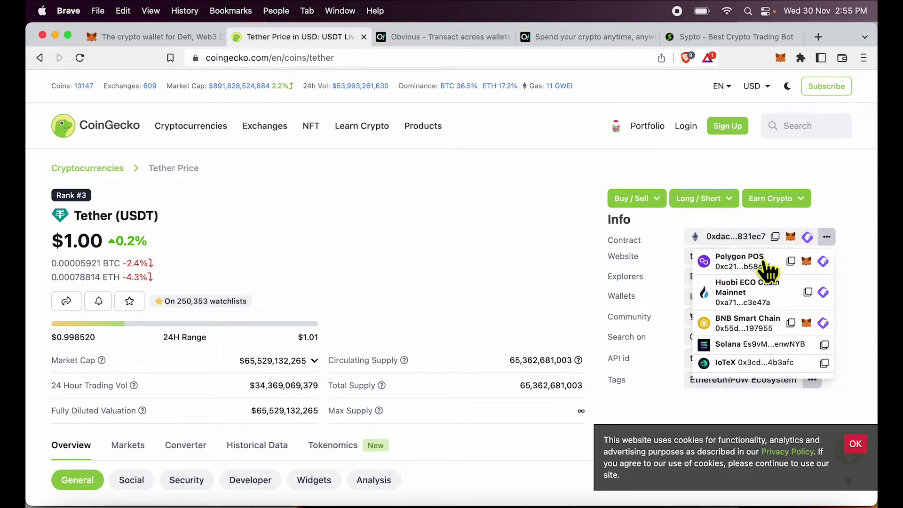
click(792, 262)
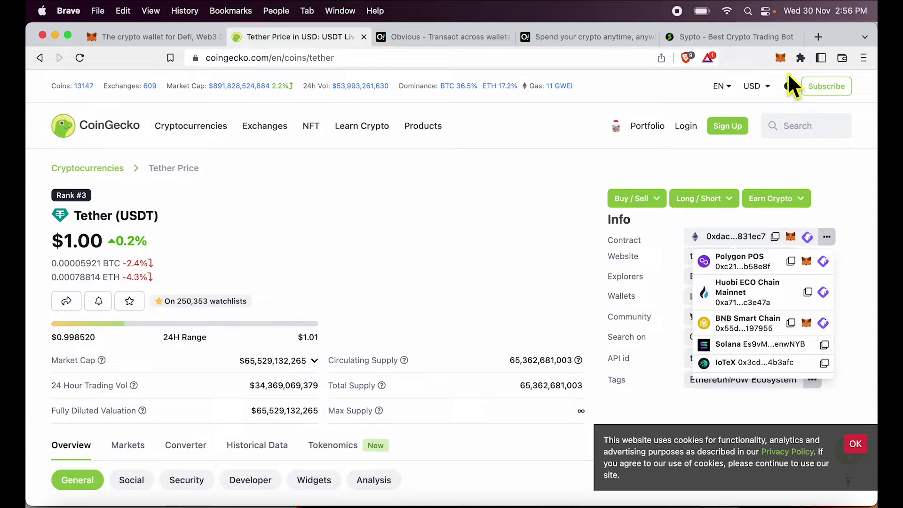
Step: Paste Polygon USDT's contract into MetaMask's Import tokens form, confirm symbol USDT and 6 decimals, then leave
click(785, 58)
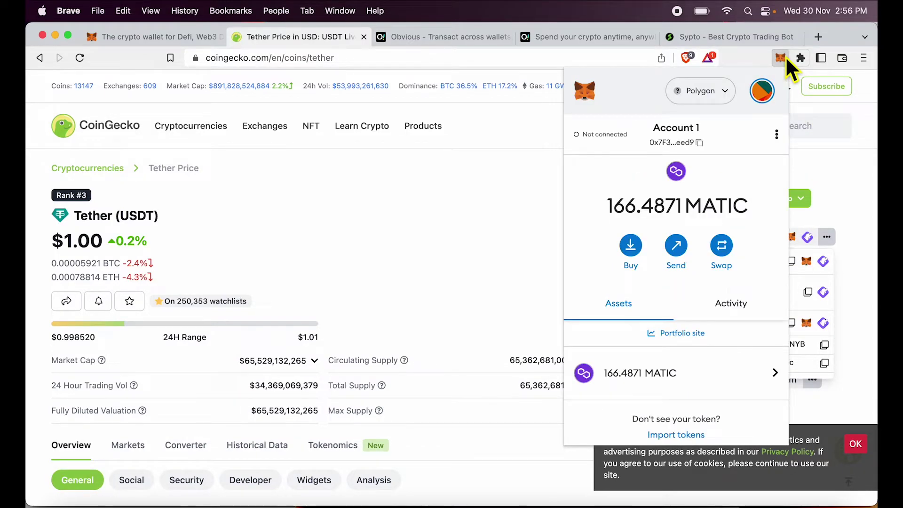
click(666, 435)
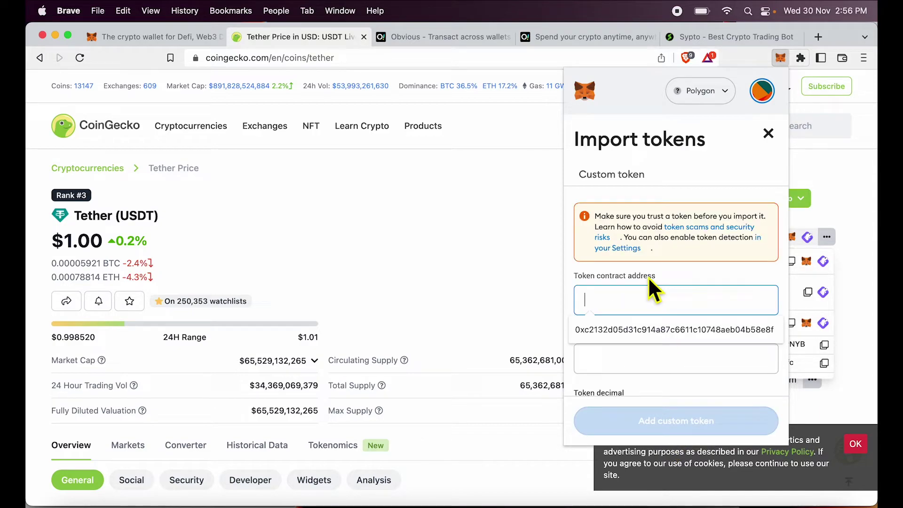
key(super+v)
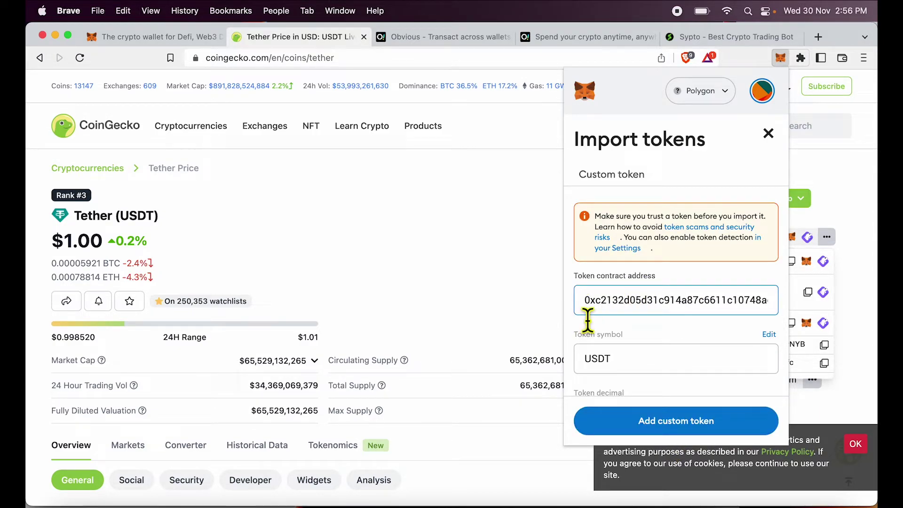
scroll(682, 320, down, 2)
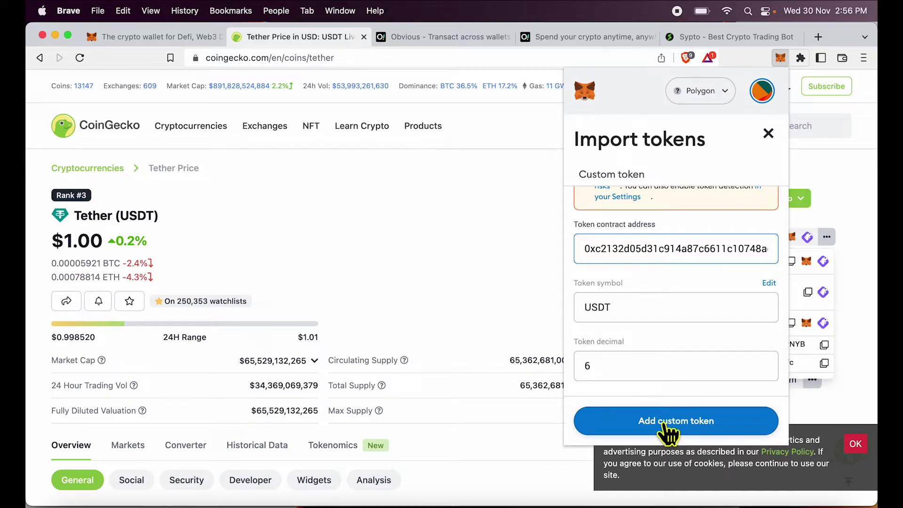
click(538, 300)
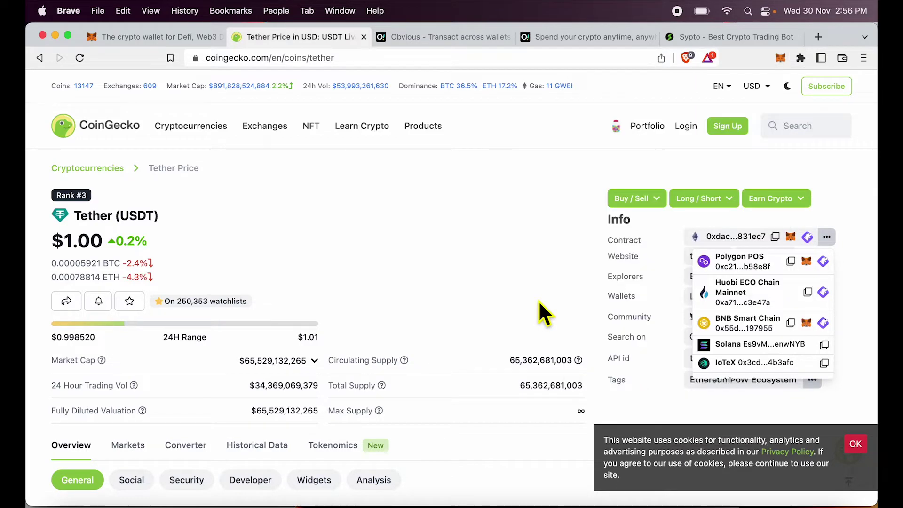
Step: Add USDT via CoinGecko's MetaMask fox beside Polygon POS, approving the 1.29256 USDT token
click(806, 261)
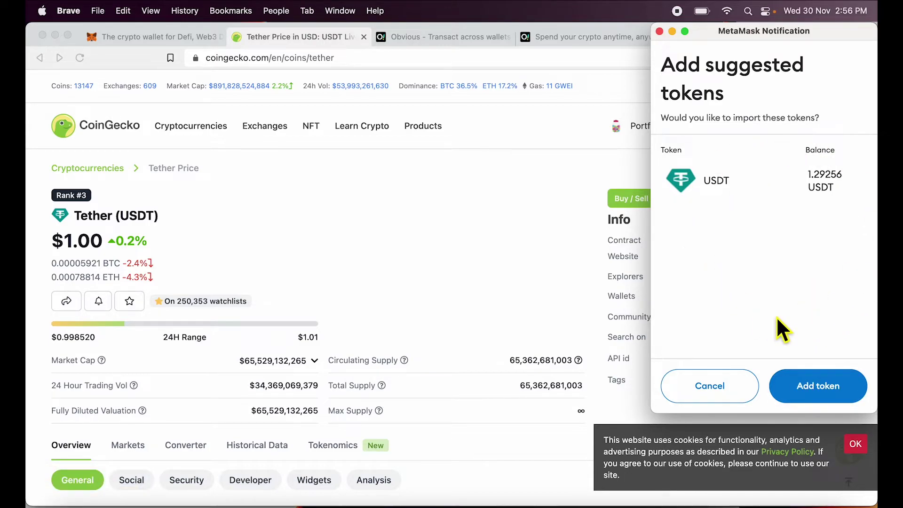
double_click(821, 176)
click(810, 385)
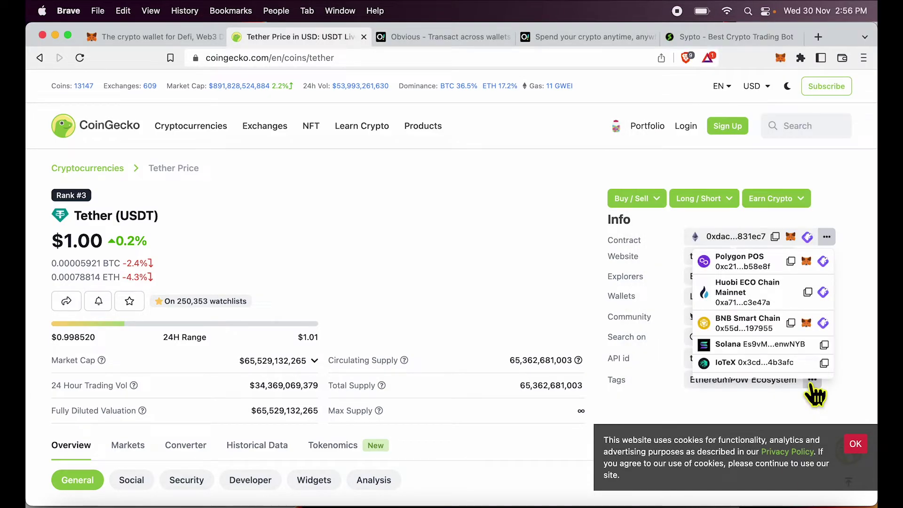
Step: Check that the MetaMask wallet lists 1.29256 USDT alongside 166.4871 MATIC
click(787, 59)
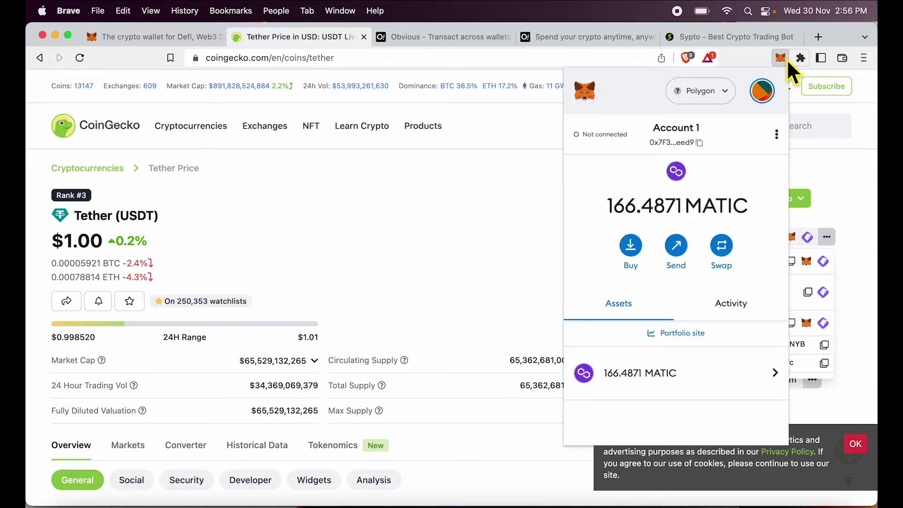
scroll(679, 323, down, 3)
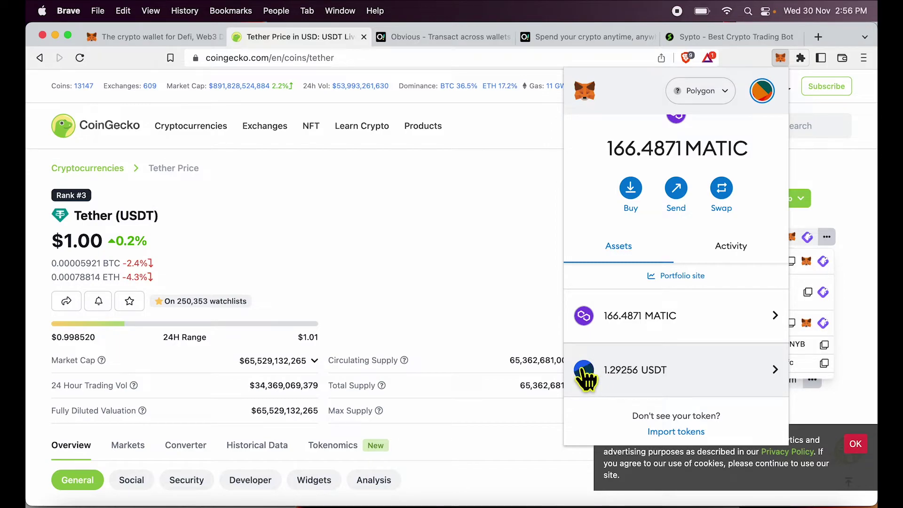
scroll(691, 347, up, 2)
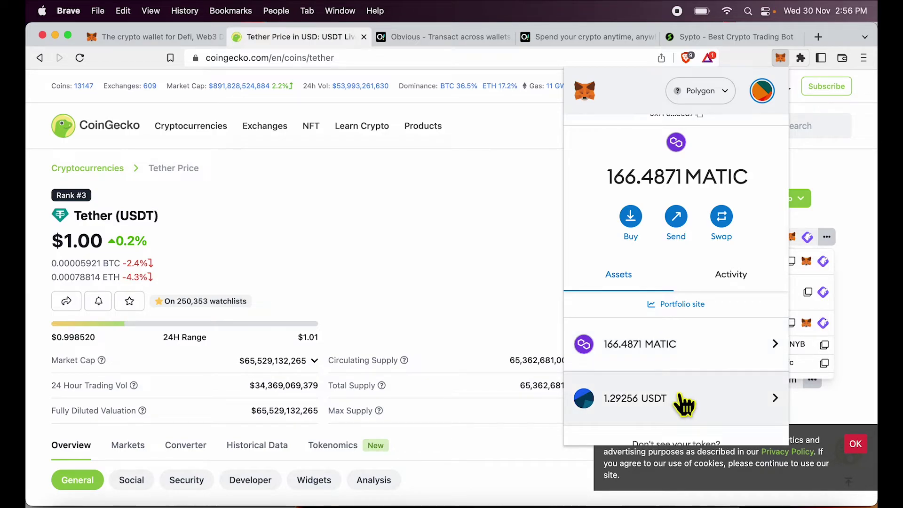
scroll(701, 320, up, 1)
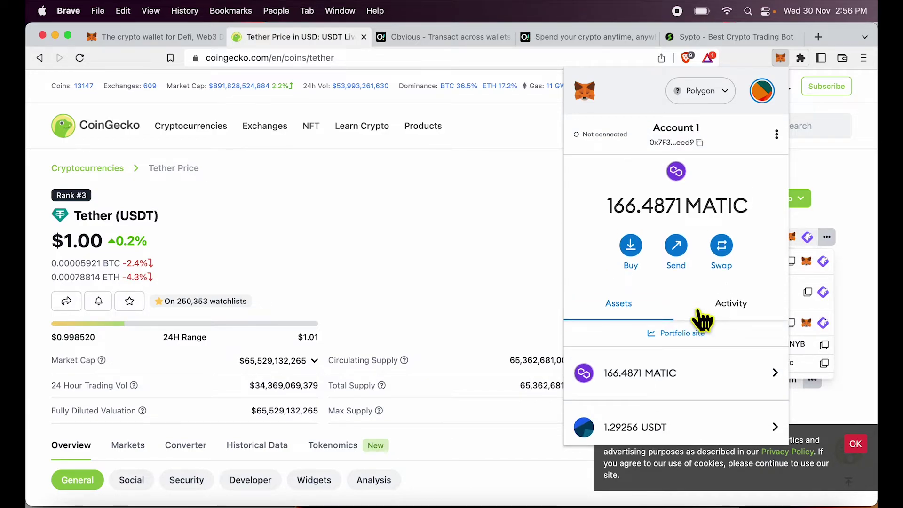
Step: Copy Account 1's wallet address, paste it into Brave's address bar, and reopen MetaMask
click(686, 142)
click(390, 58)
key(super+v)
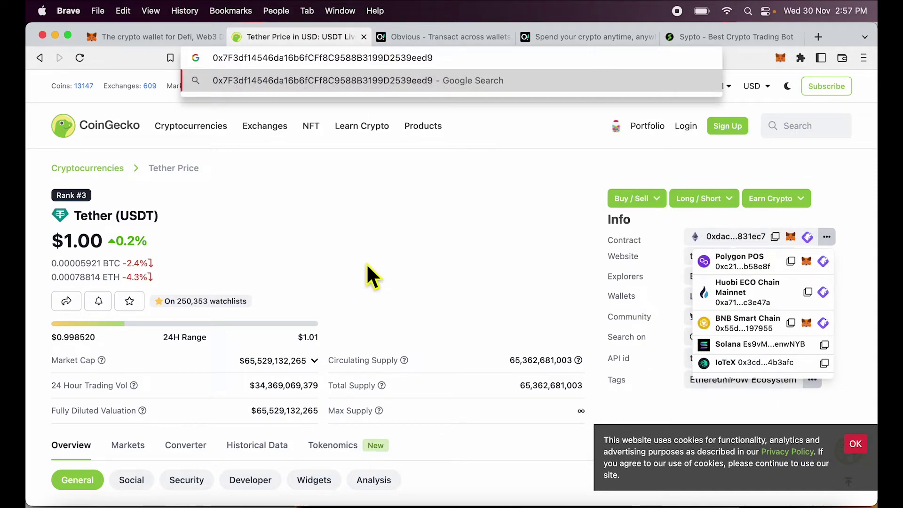
click(435, 261)
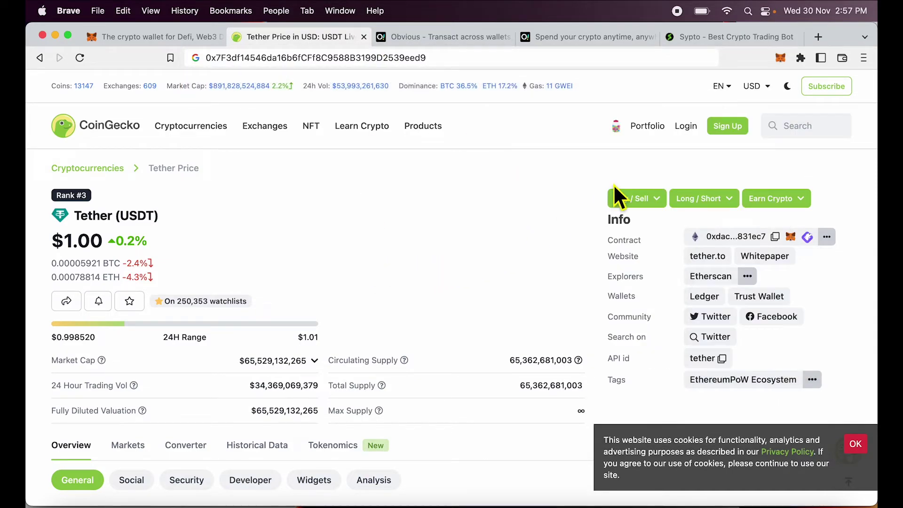
click(782, 58)
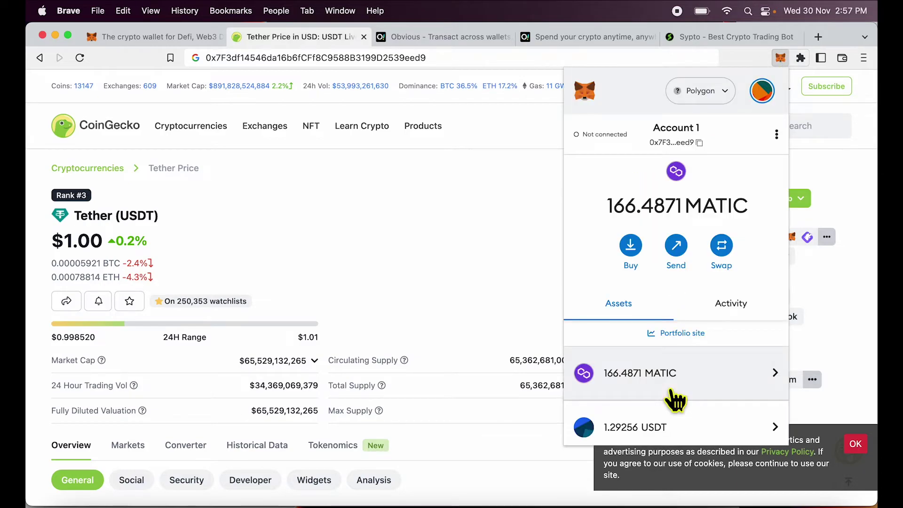
Step: Review the USDT details showing 1.29256 USDT, return to Account 1's assets, and close the popup
click(670, 423)
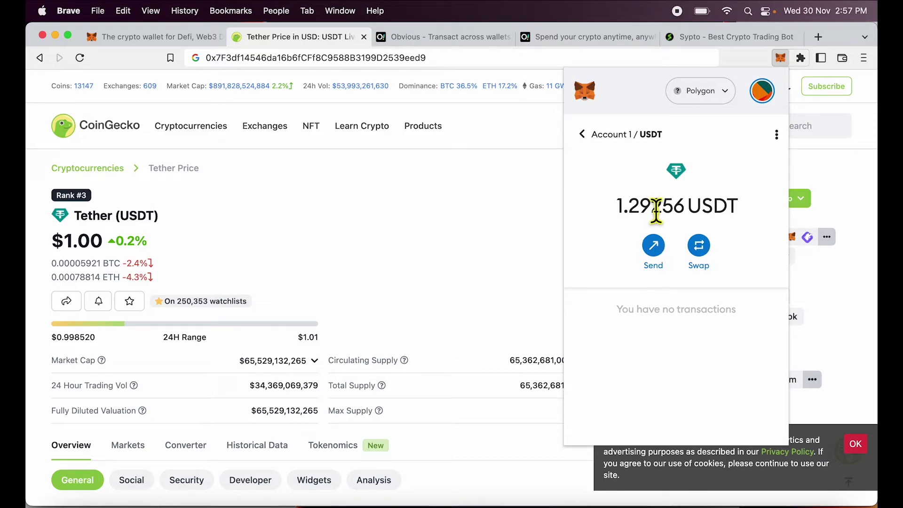
click(583, 135)
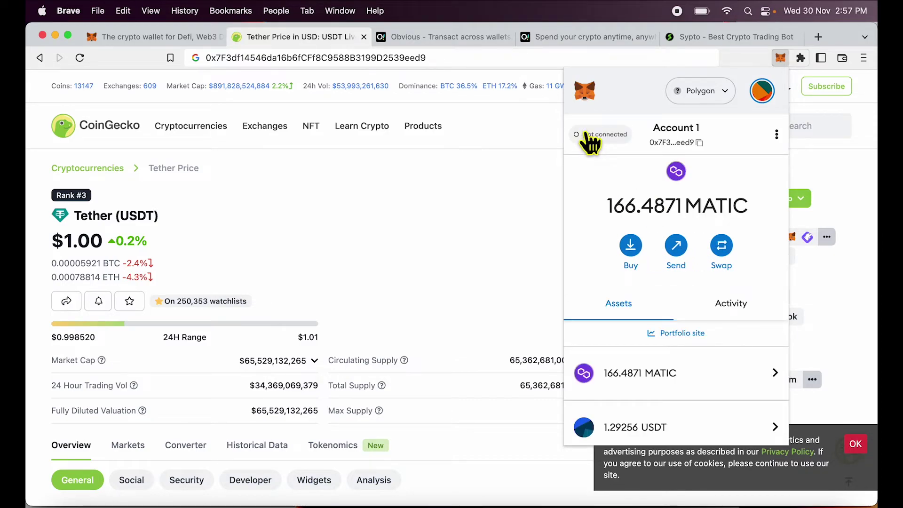
scroll(583, 280, down, 2)
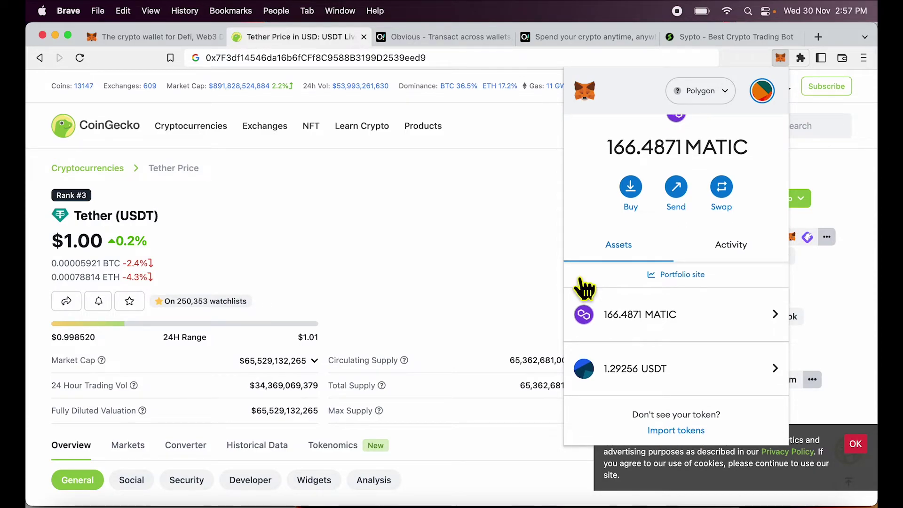
click(408, 225)
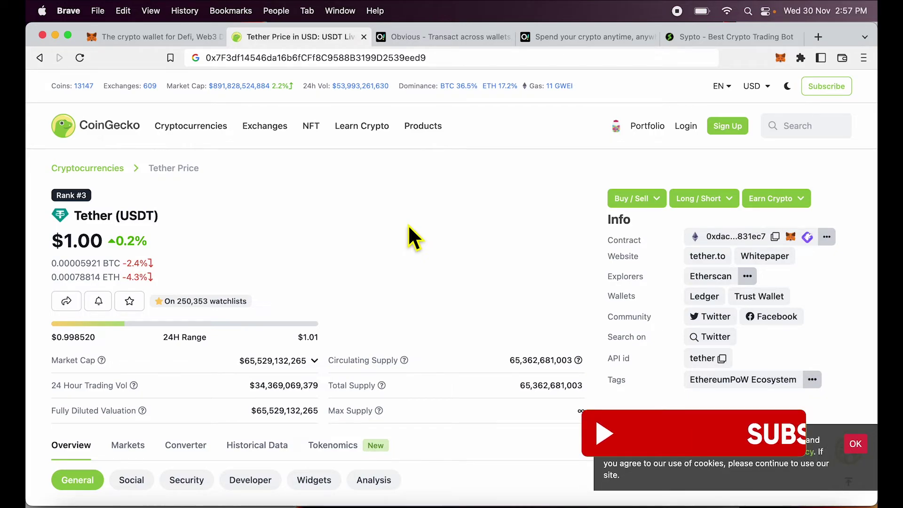
Step: Switch to the Sypto tab, scroll its homepage, and jump back to the top
click(705, 37)
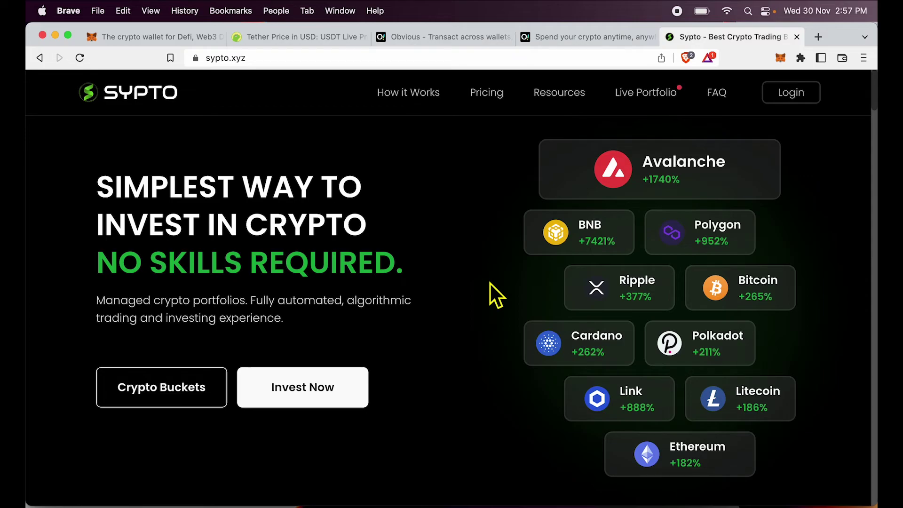
scroll(491, 284, down, 12)
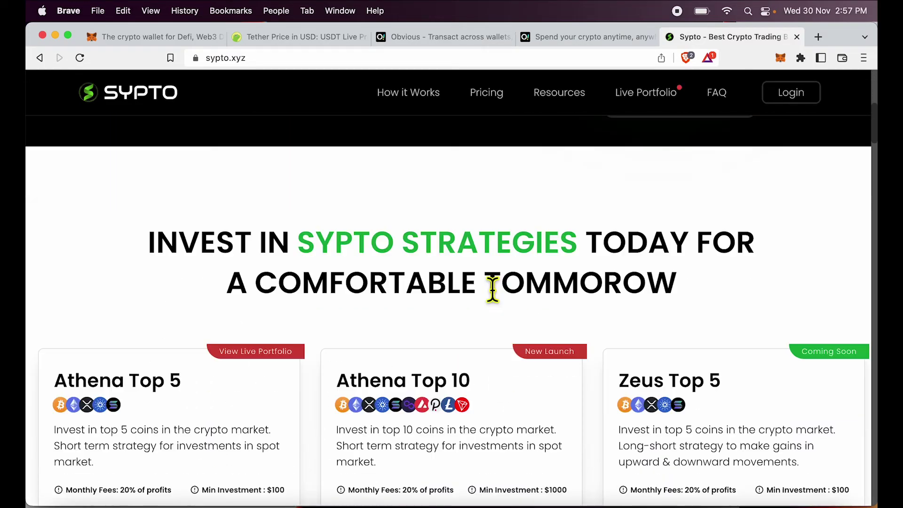
scroll(490, 292, down, 15)
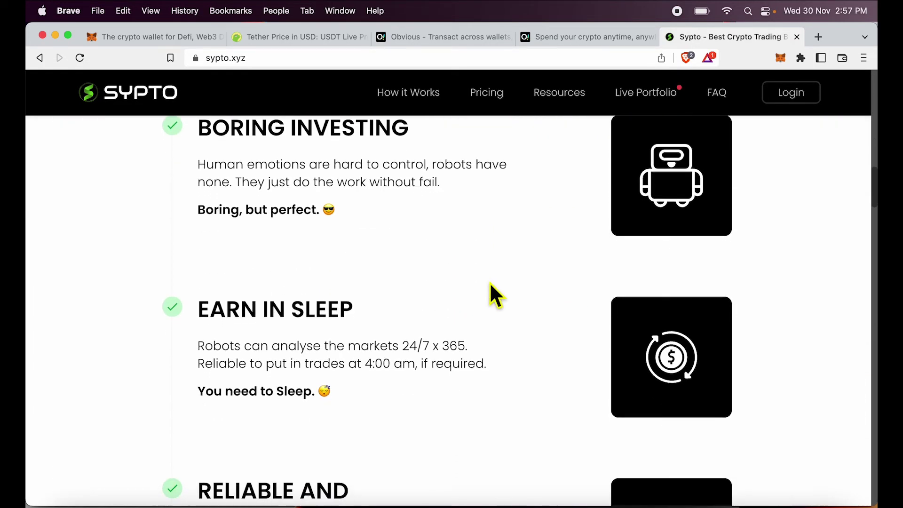
click(490, 292)
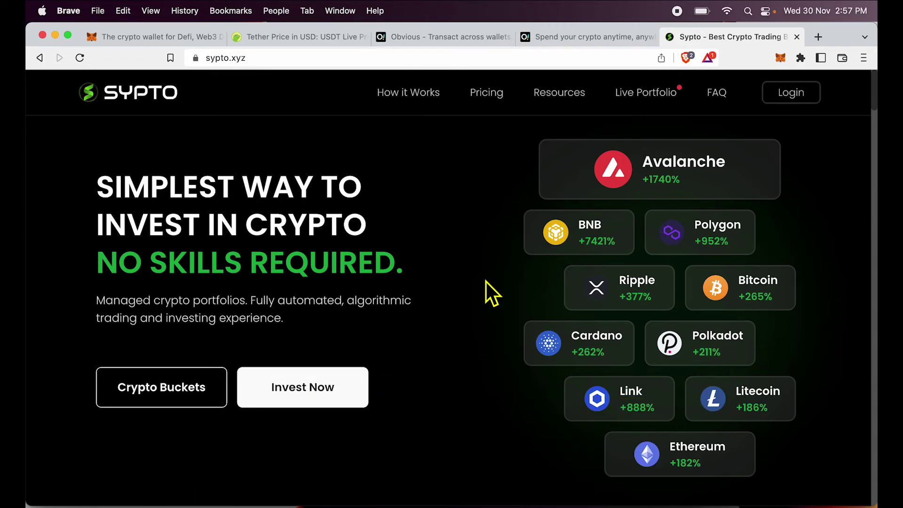
Step: Scroll through Sypto's strategy cards, then return to the metamask.io tab
scroll(486, 281, down, 15)
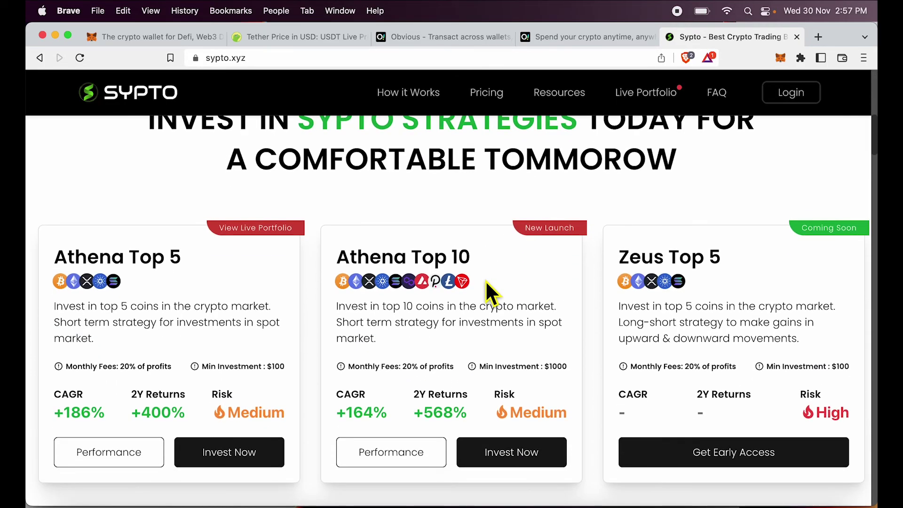
scroll(486, 281, down, 2)
scroll(486, 281, up, 4)
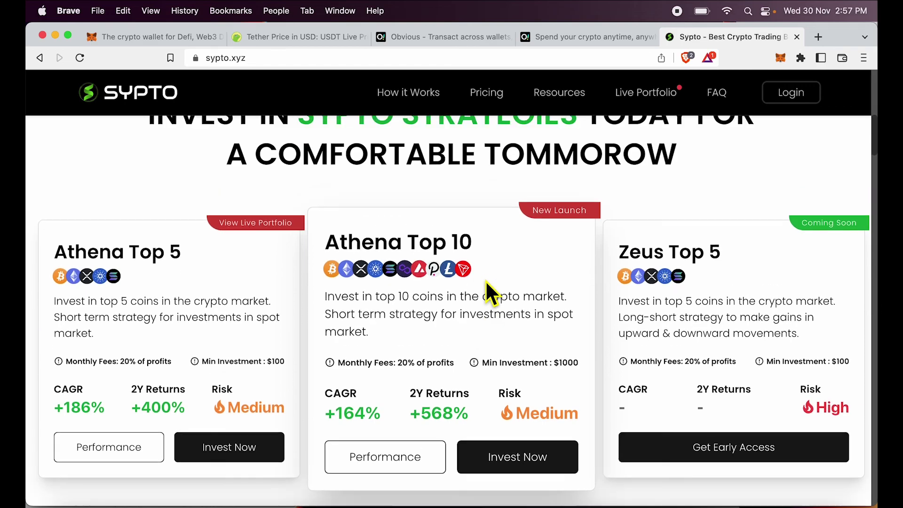
scroll(486, 282, down, 2)
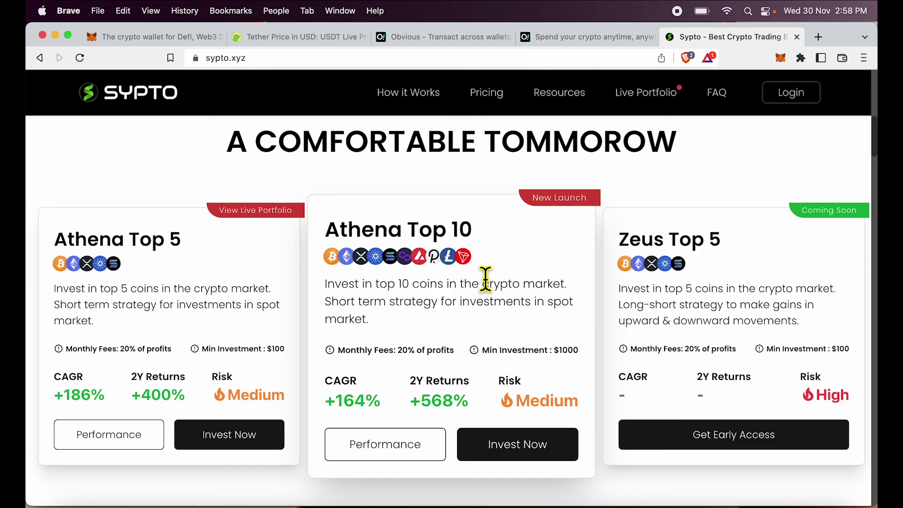
scroll(486, 281, up, 10)
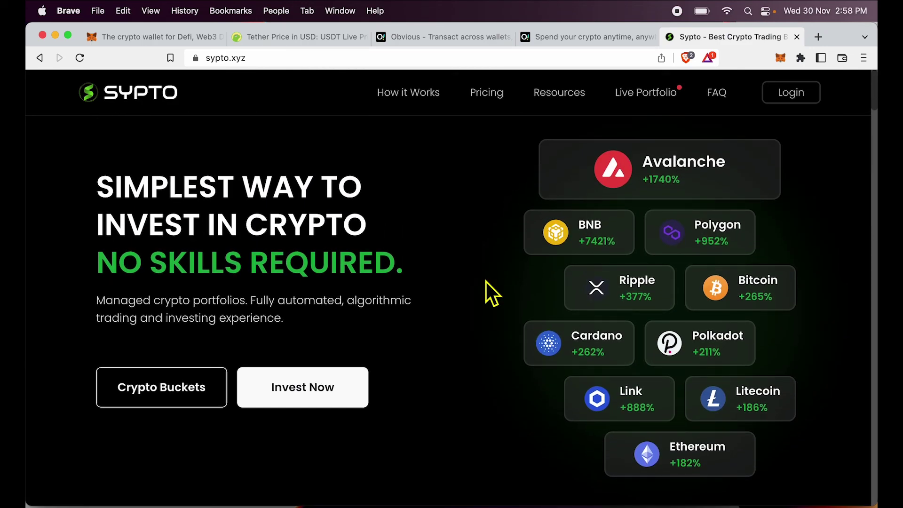
click(158, 38)
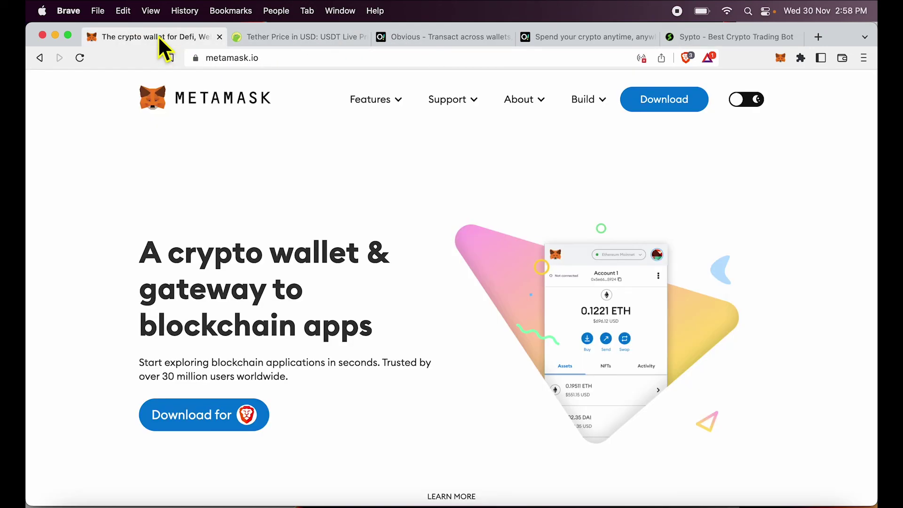